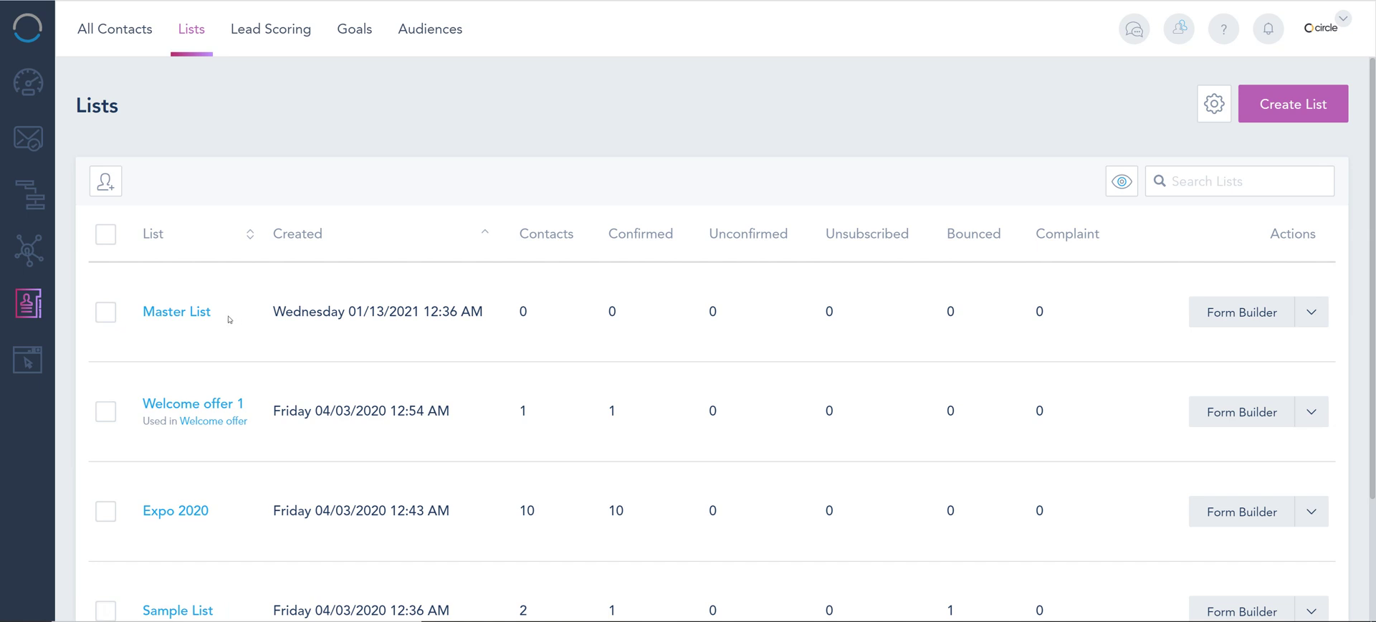
# Step: Open the form builder for the Master List
pyautogui.moveTo(225, 320); pyautogui.dragTo(109, 320)
pyautogui.click(236, 339)
pyautogui.click(1238, 320)
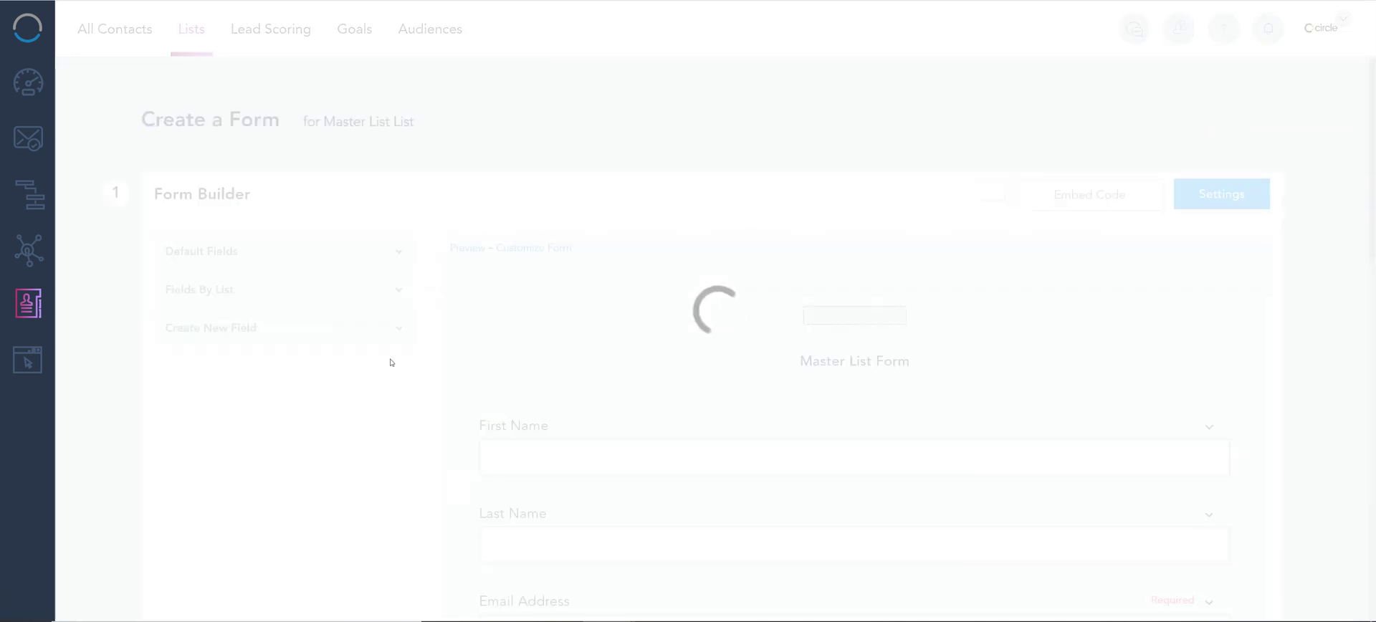
# Step: Review the form's existing fields, the new field types and the default Personal Data and Social Data fields
pyautogui.scroll(-7, 517, 403)
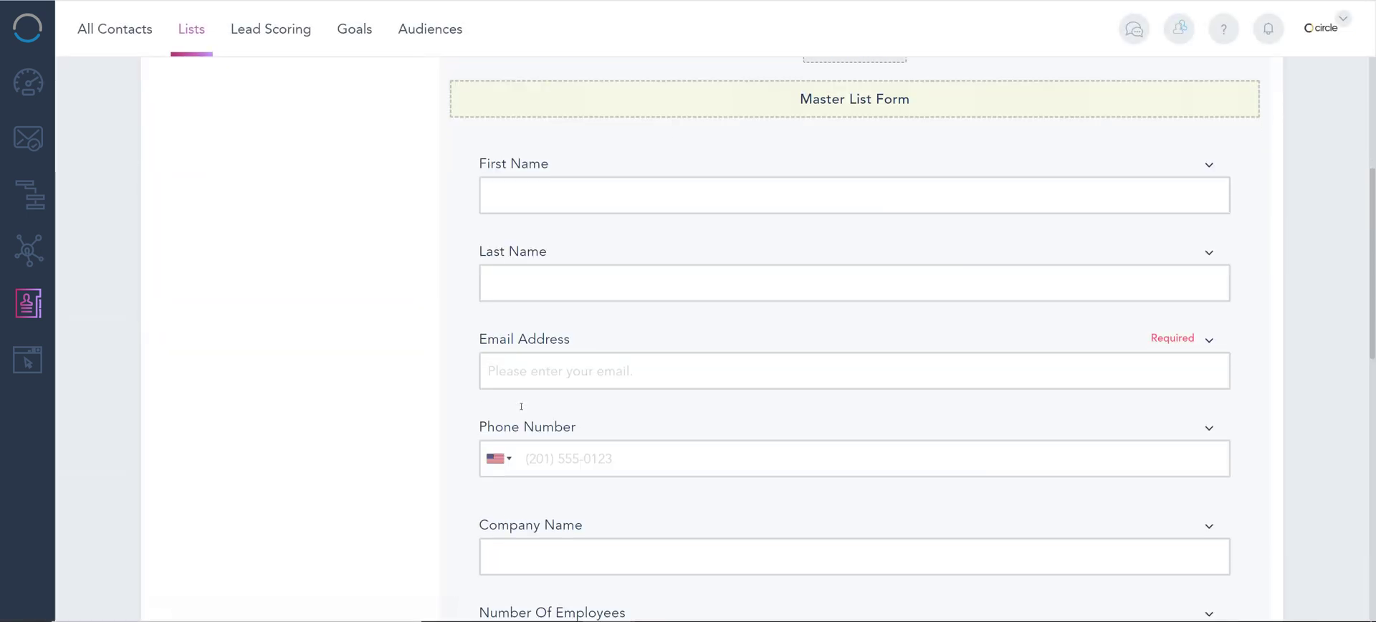
pyautogui.scroll(-7, 521, 406)
pyautogui.scroll(10, 520, 402)
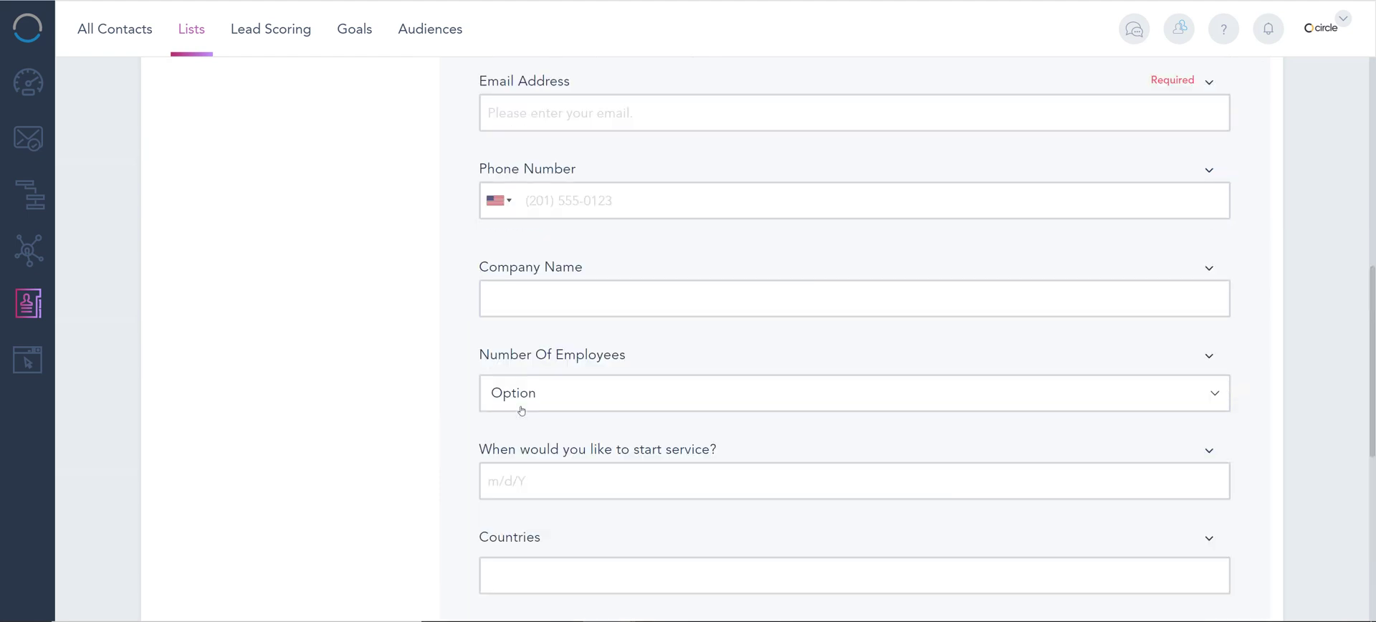
pyautogui.scroll(3, 521, 410)
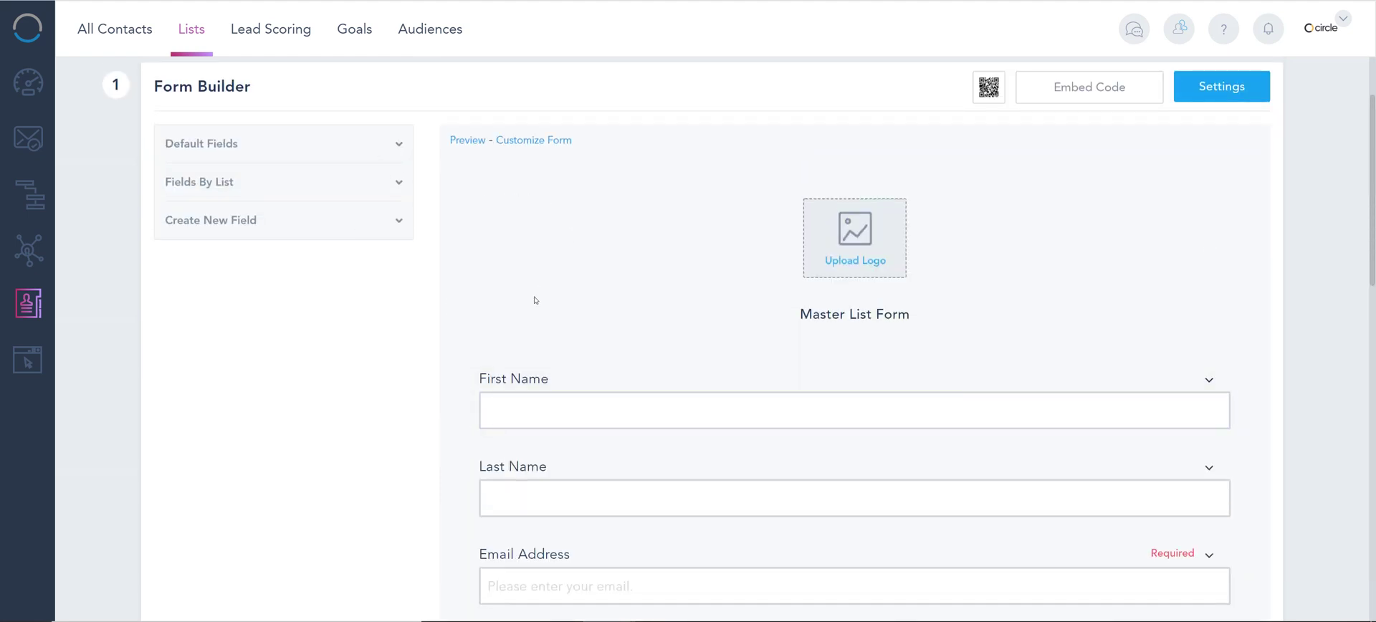
pyautogui.click(366, 228)
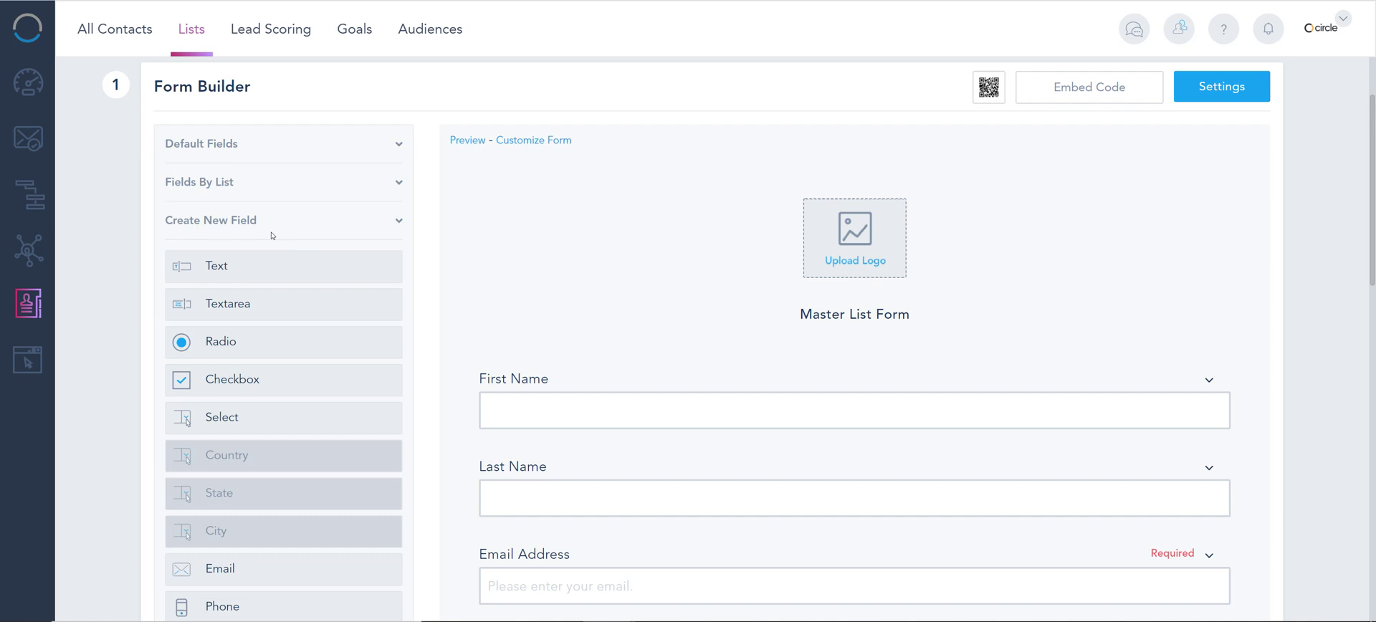
pyautogui.click(263, 146)
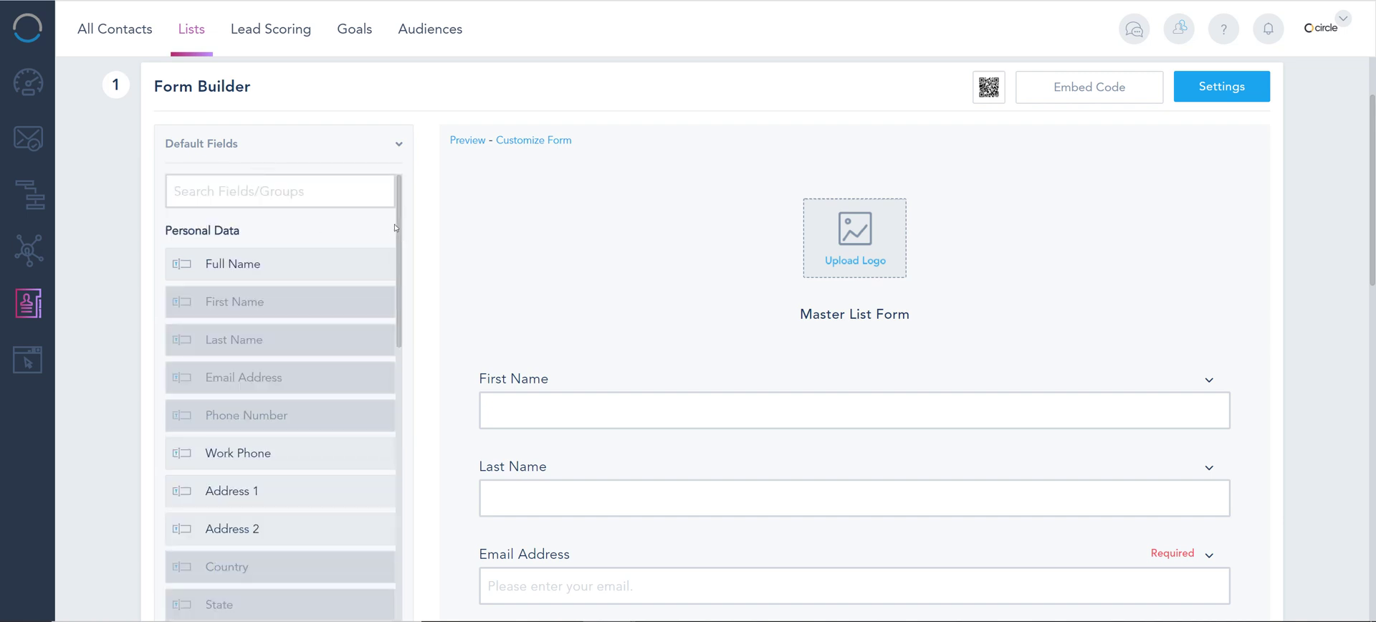
pyautogui.scroll(-5, 371, 316)
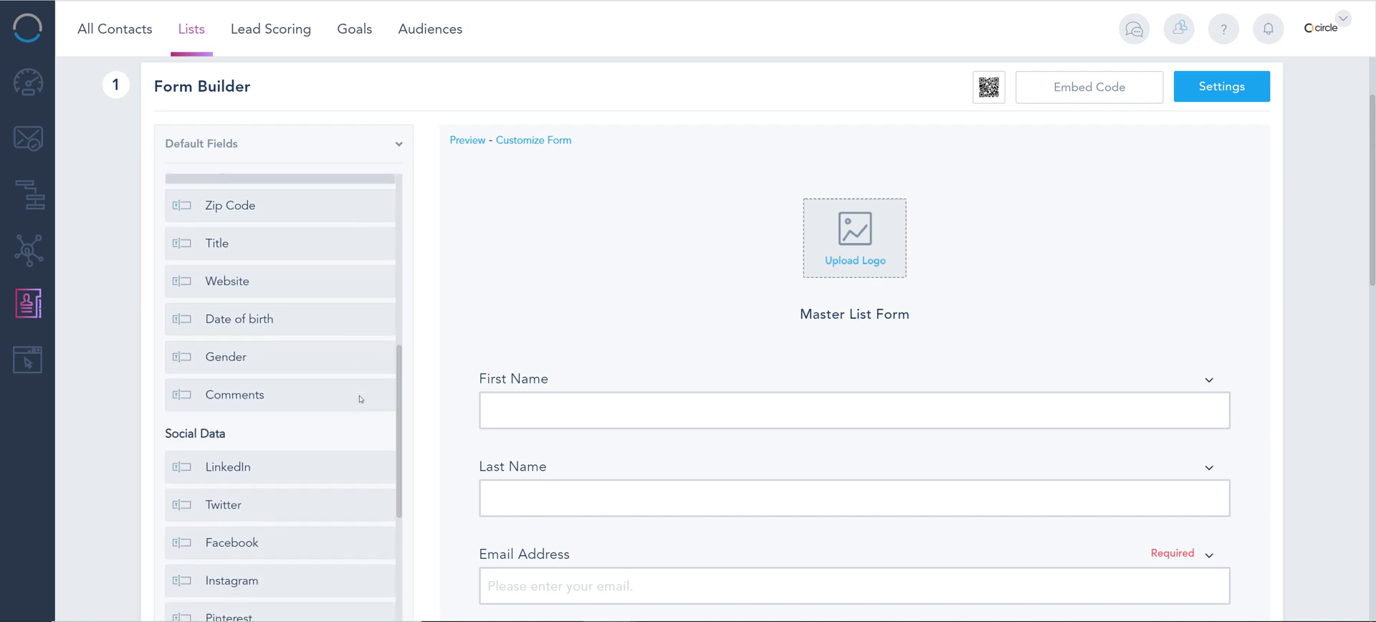
pyautogui.scroll(6, 360, 337)
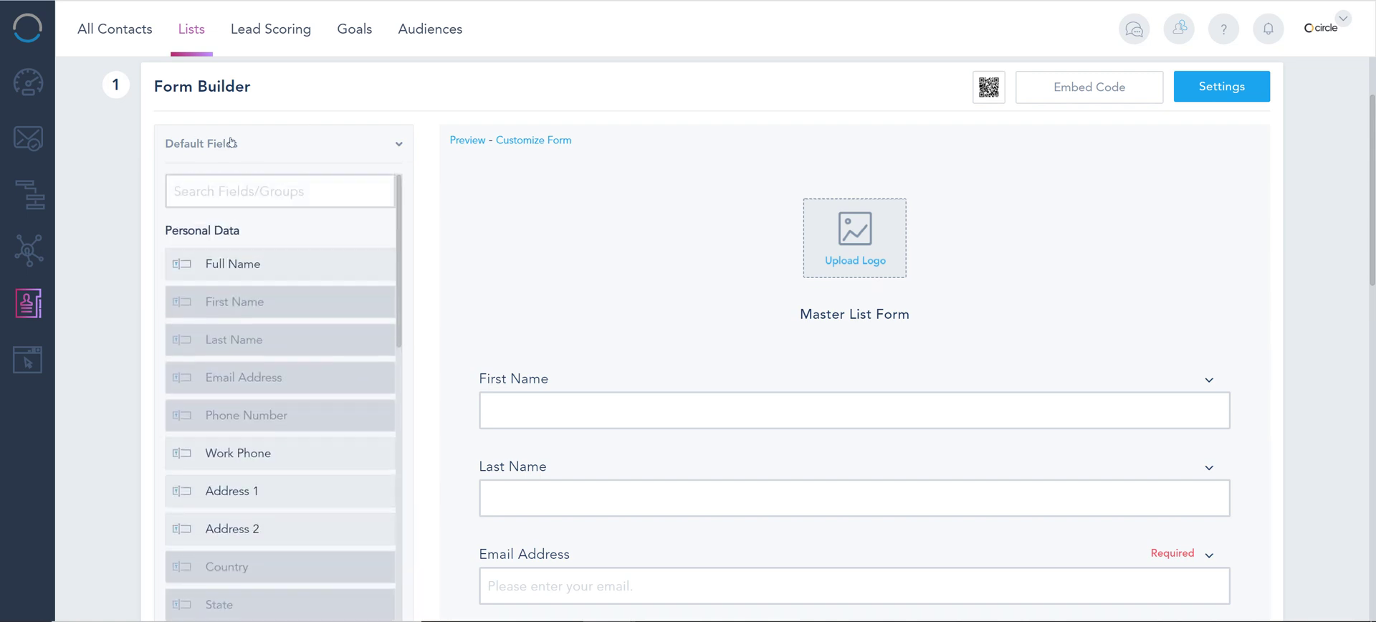
pyautogui.click(231, 143)
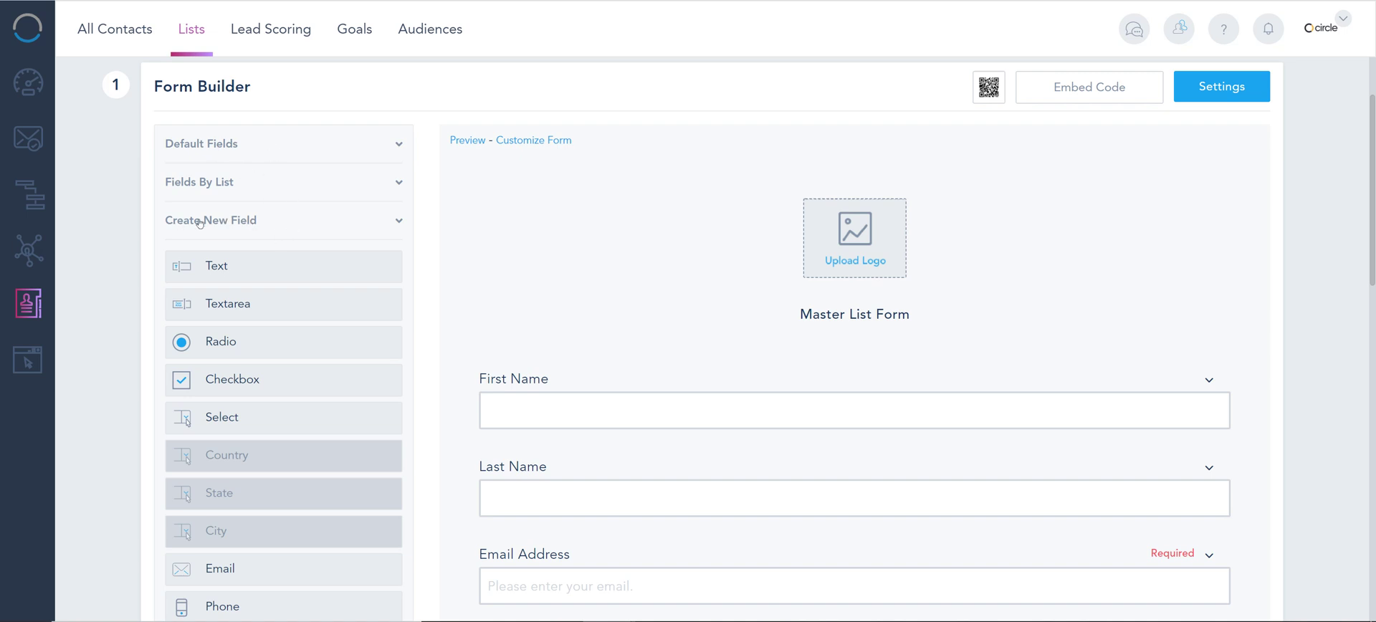
pyautogui.click(233, 224)
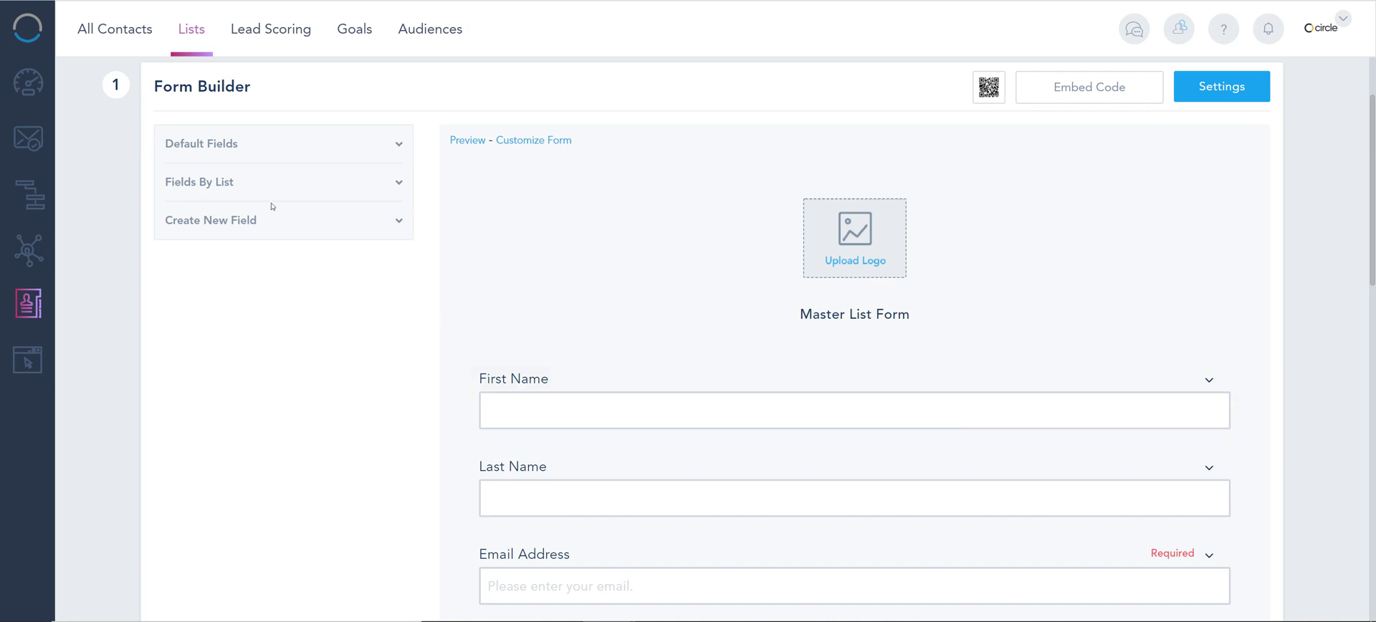
# Step: Add the existing "How are you generating leads today?" field from the Expo 2020 list to the form and collapse its settings
pyautogui.click(241, 185)
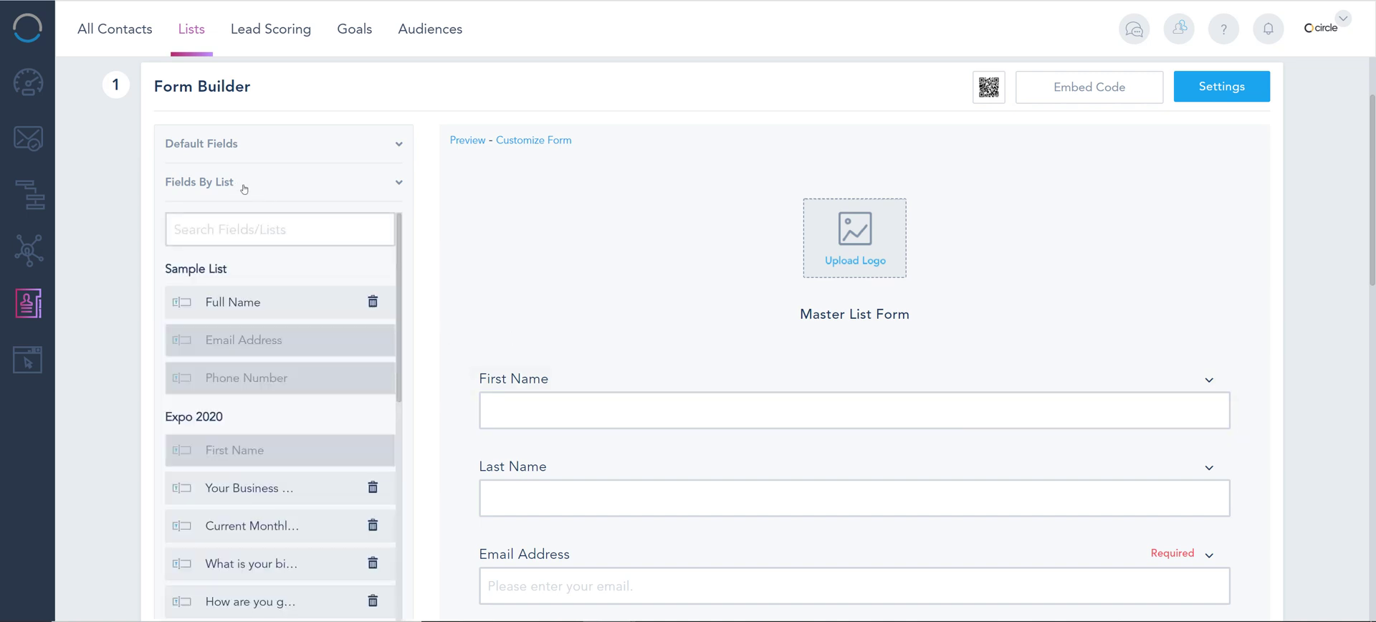
pyautogui.click(267, 239)
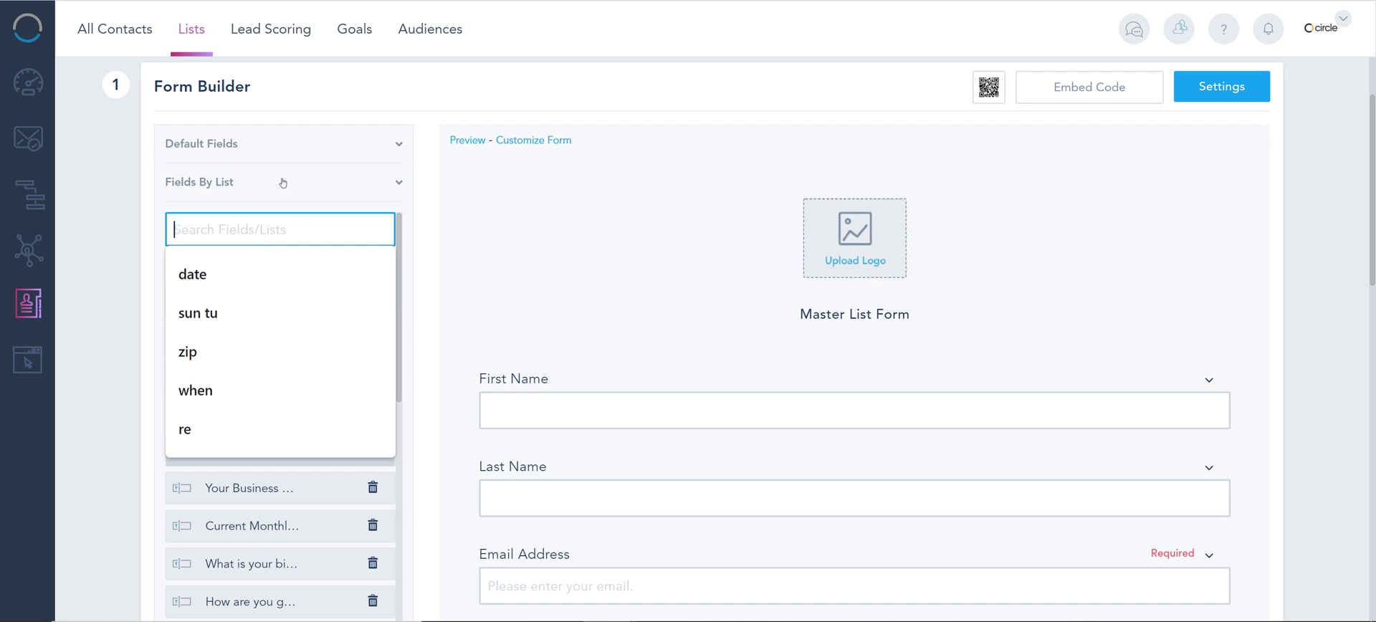
pyautogui.click(159, 202)
pyautogui.scroll(-2, 205, 418)
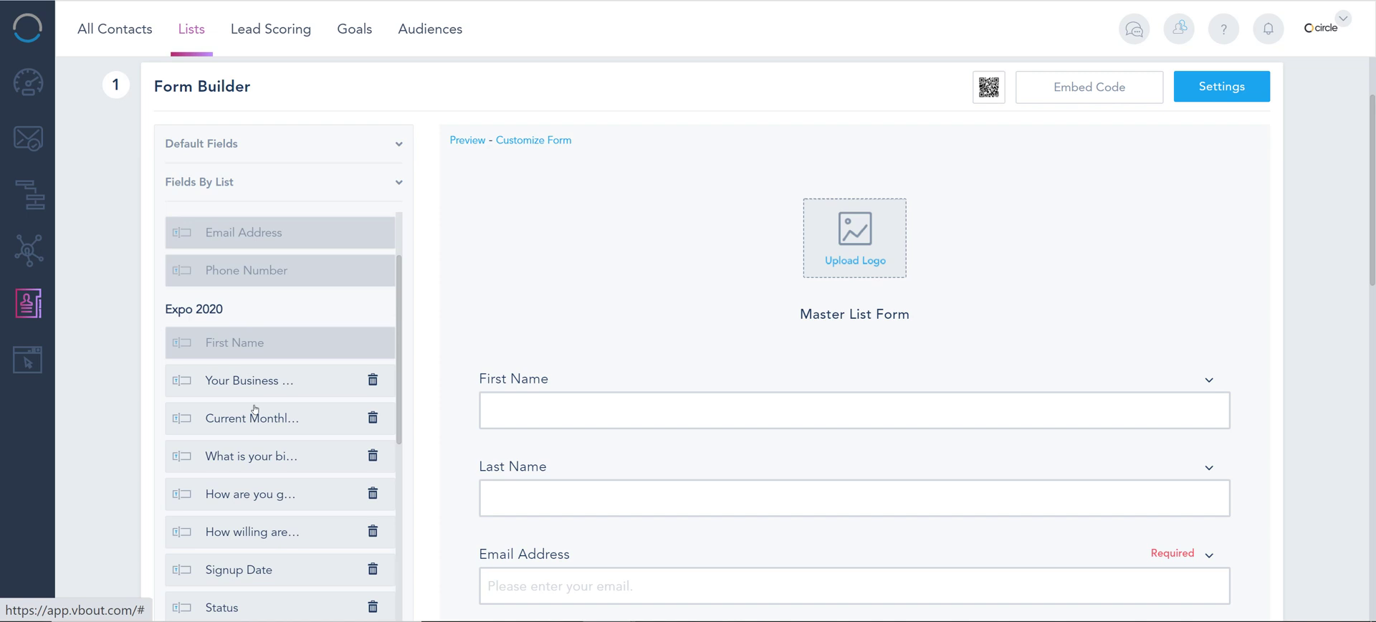
pyautogui.scroll(-3, 255, 410)
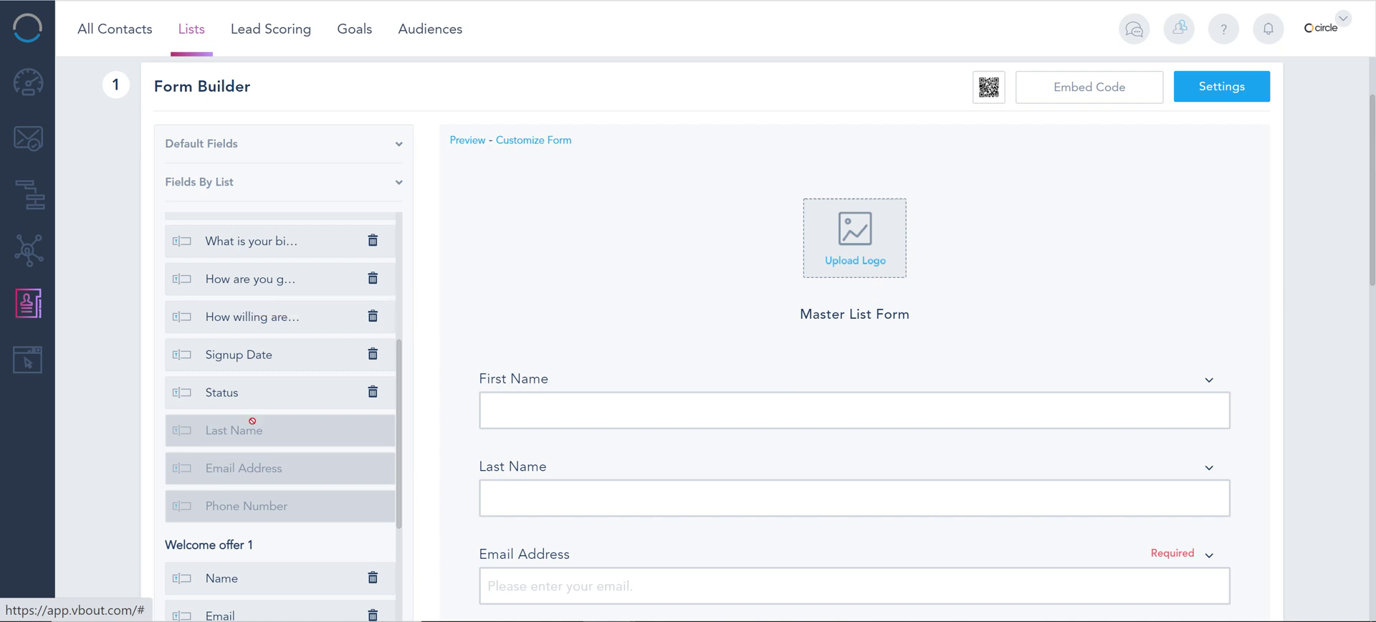
pyautogui.scroll(-4, 256, 430)
pyautogui.scroll(6, 266, 458)
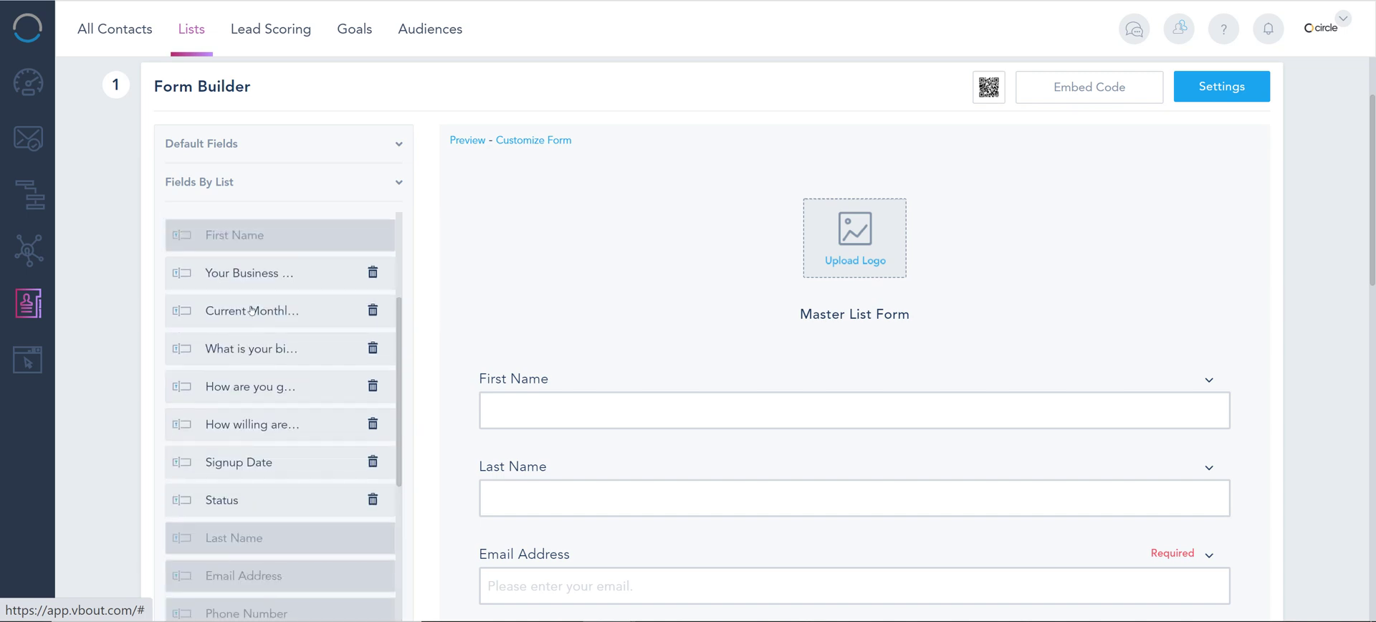
pyautogui.click(248, 388)
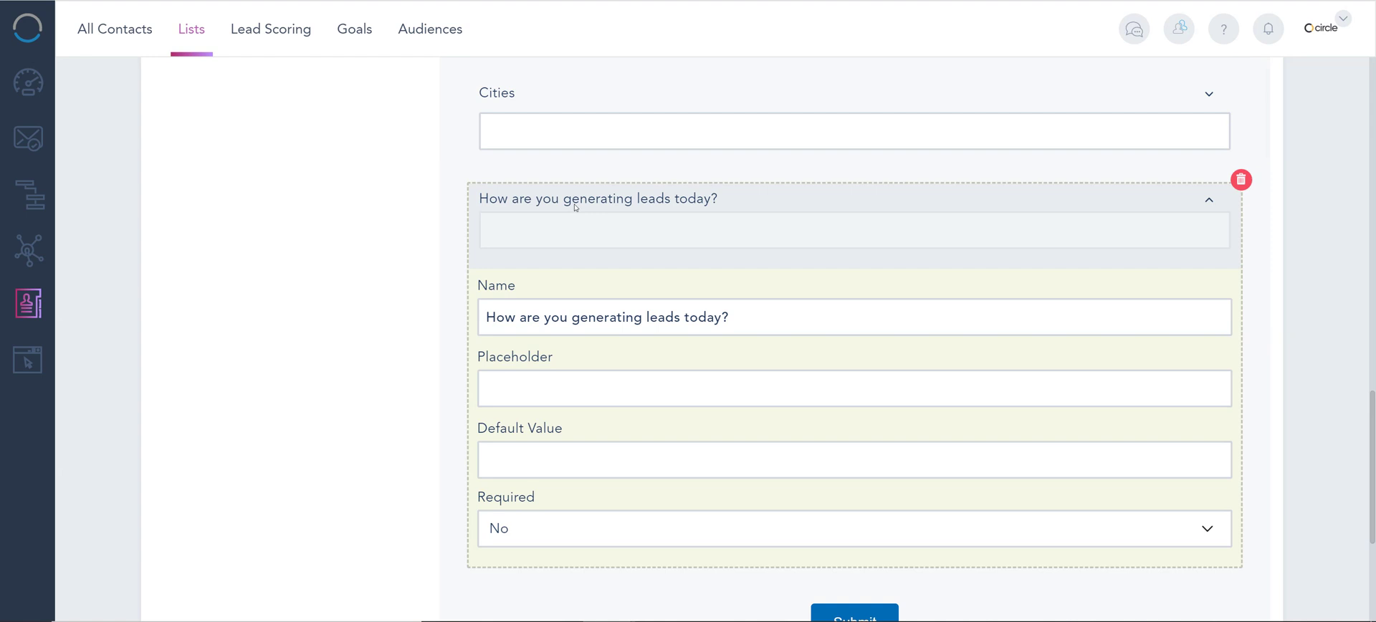
pyautogui.click(595, 197)
# Step: Change the form's submit button label to "Sign me up"
pyautogui.scroll(2, 559, 329)
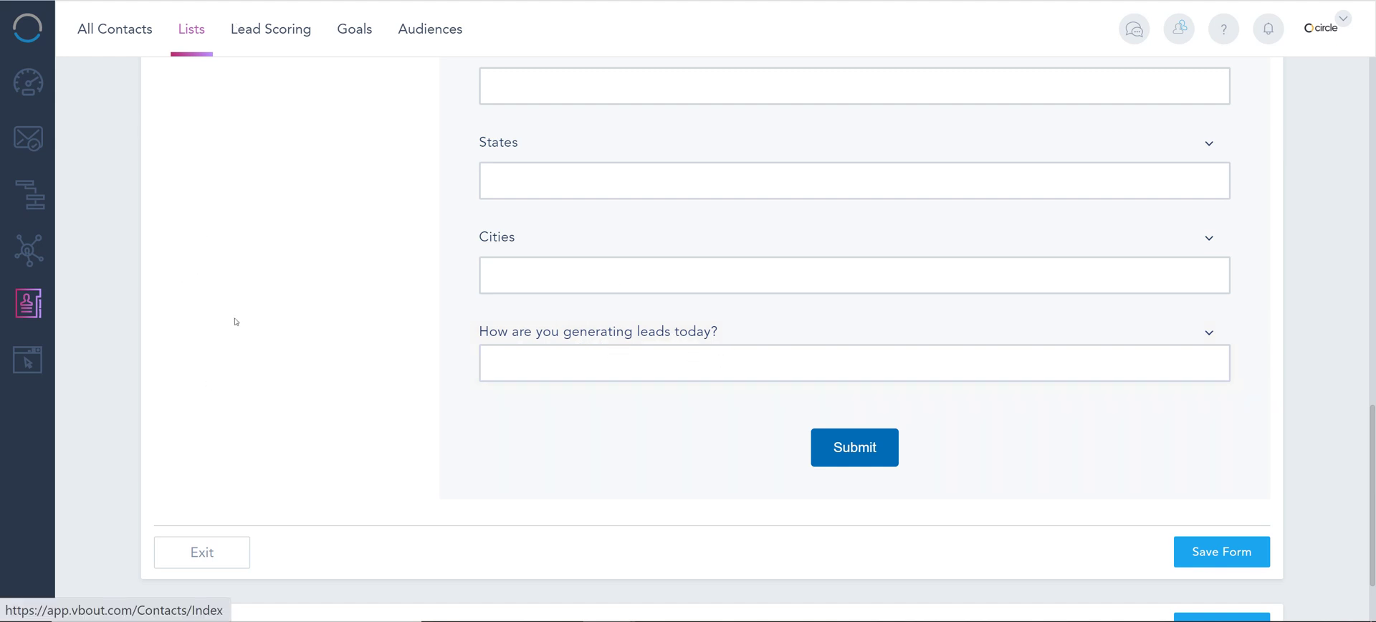
pyautogui.scroll(3, 237, 322)
pyautogui.scroll(-3, 241, 324)
pyautogui.click(755, 488)
pyautogui.scroll(-2, 675, 479)
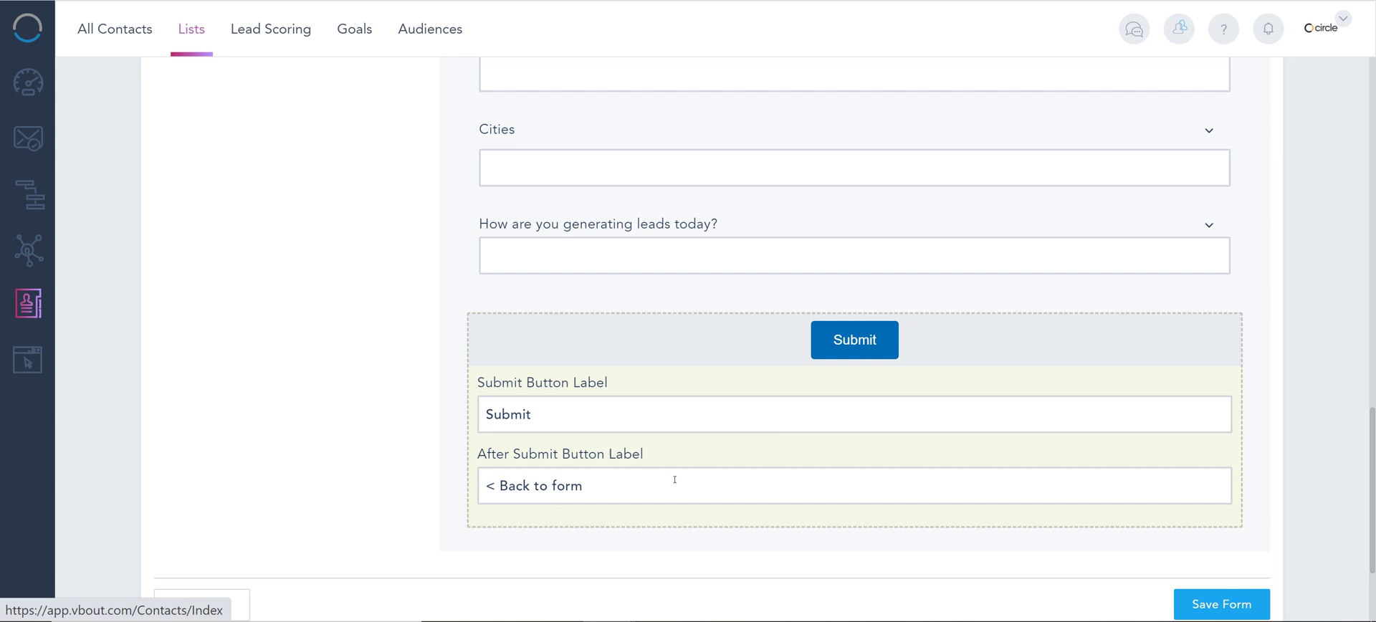
pyautogui.moveTo(568, 411); pyautogui.dragTo(474, 419)
pyautogui.write('Sign me up')
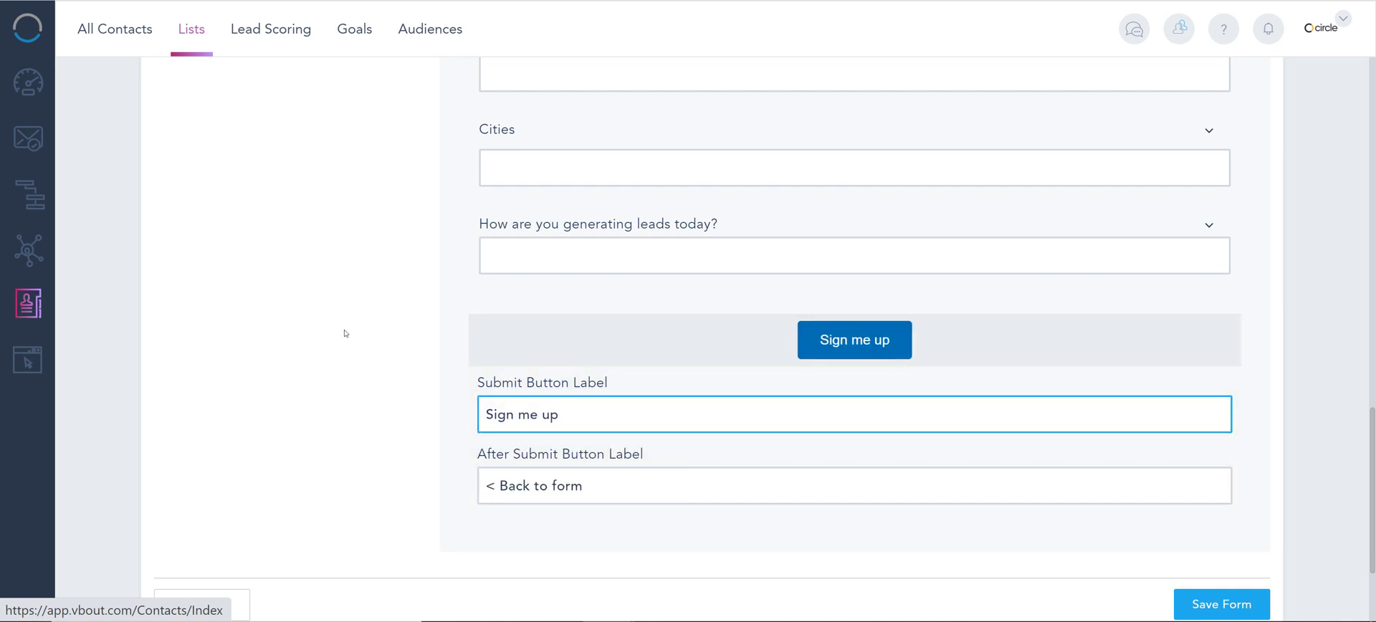
pyautogui.click(393, 366)
# Step: Clear the "Master List Form" heading above the First Name field
pyautogui.scroll(10, 394, 365)
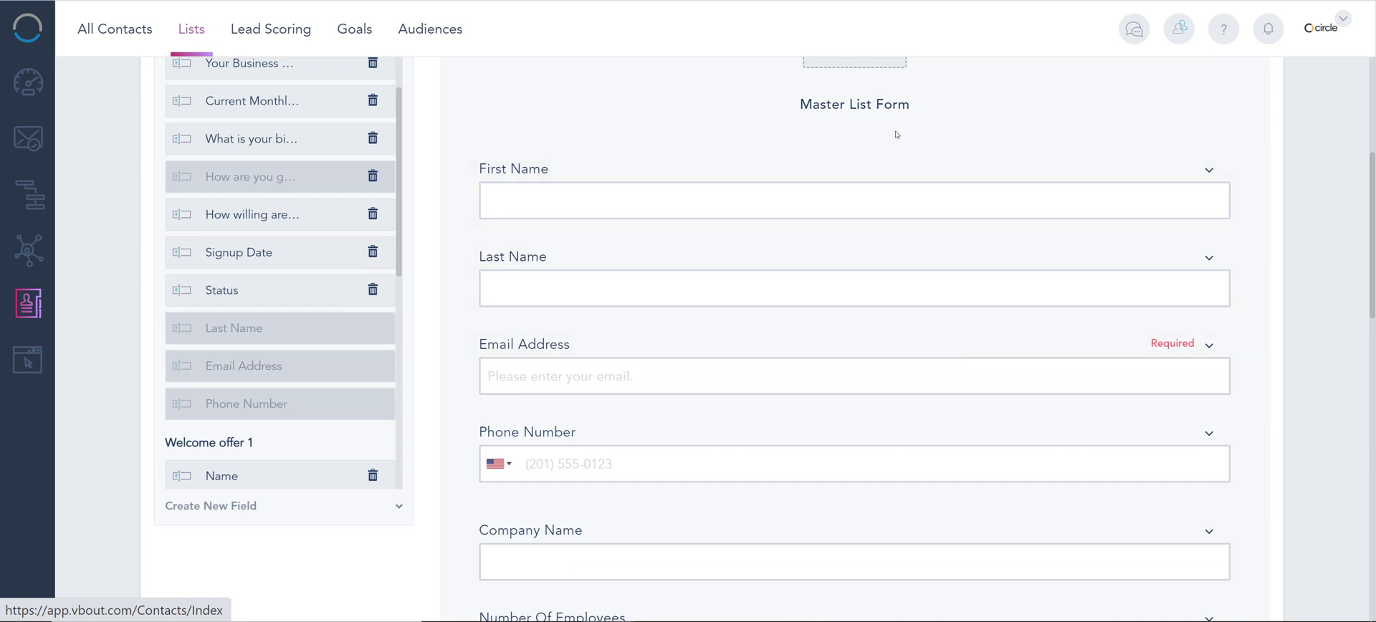
pyautogui.click(859, 108)
pyautogui.tripleClick(859, 108)
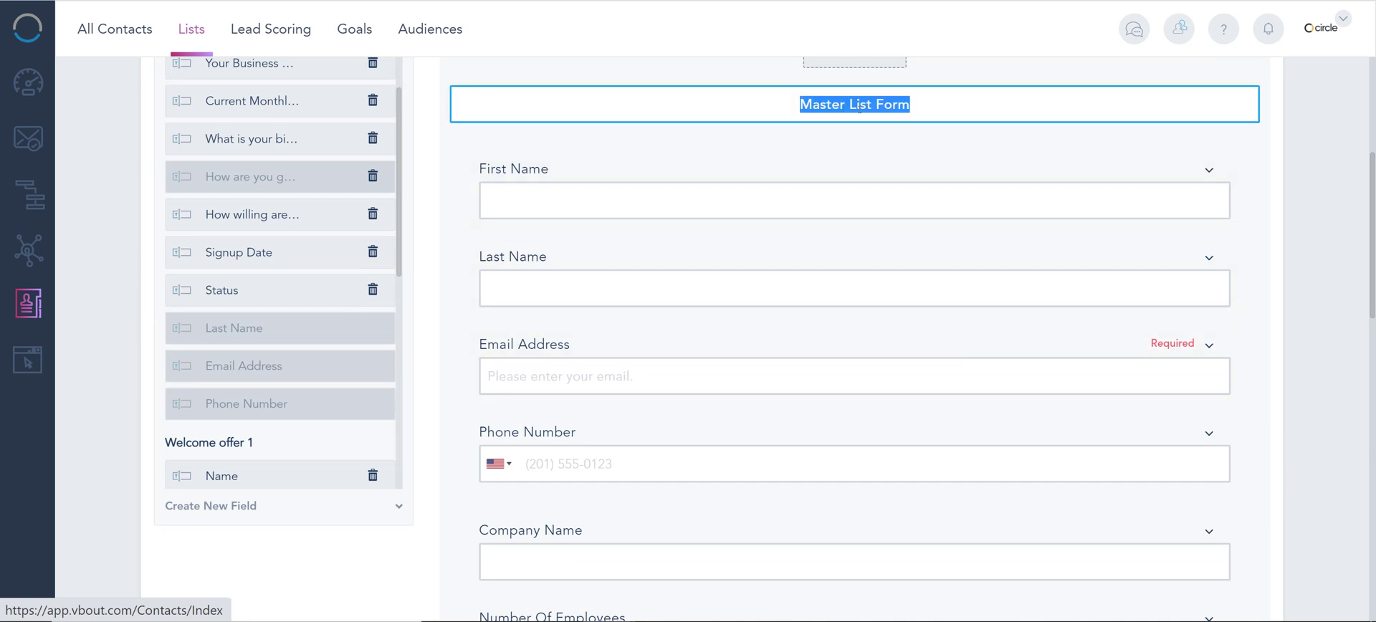
pyautogui.press('BackSpace')
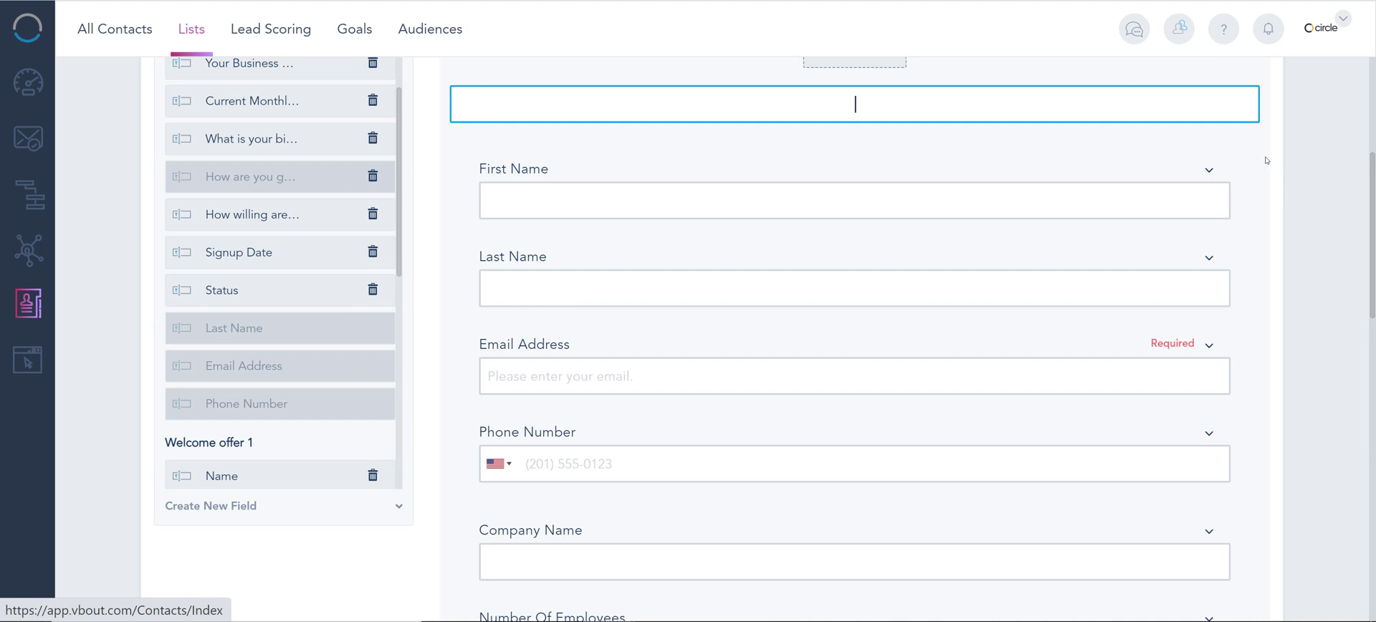
pyautogui.click(1077, 142)
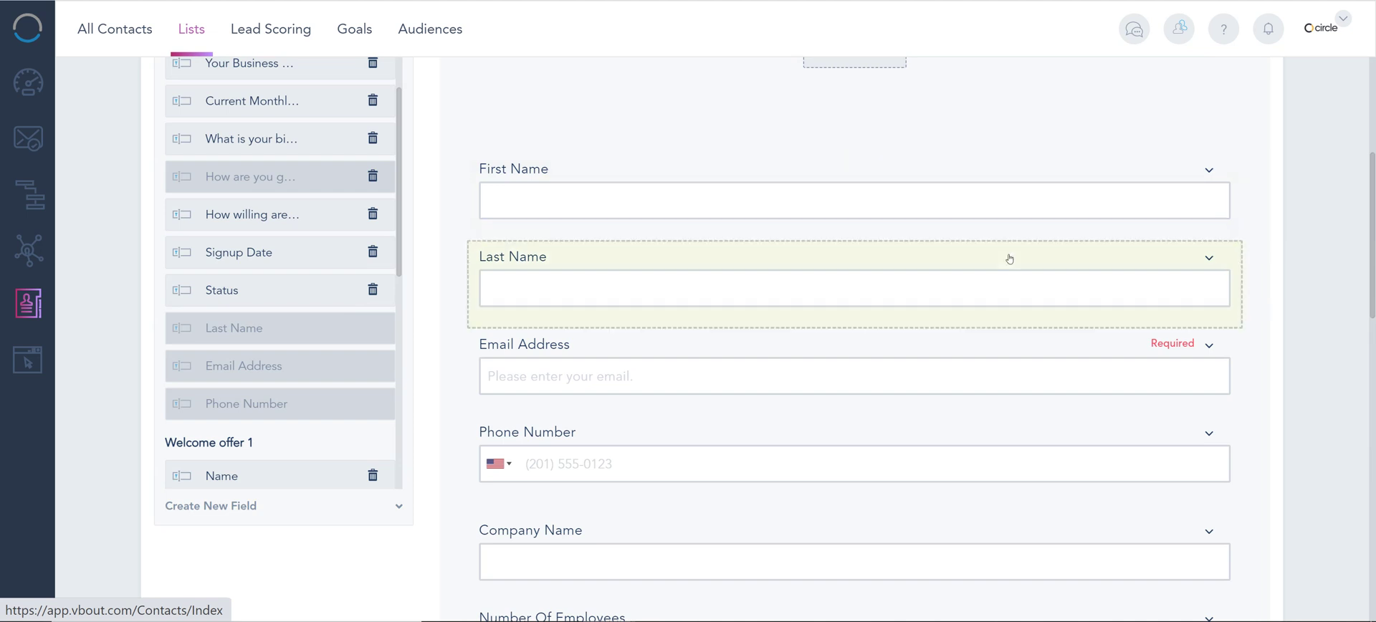
# Step: Collapse the settings of the "Sign me up" button at the end of the form
pyautogui.scroll(3, 1010, 262)
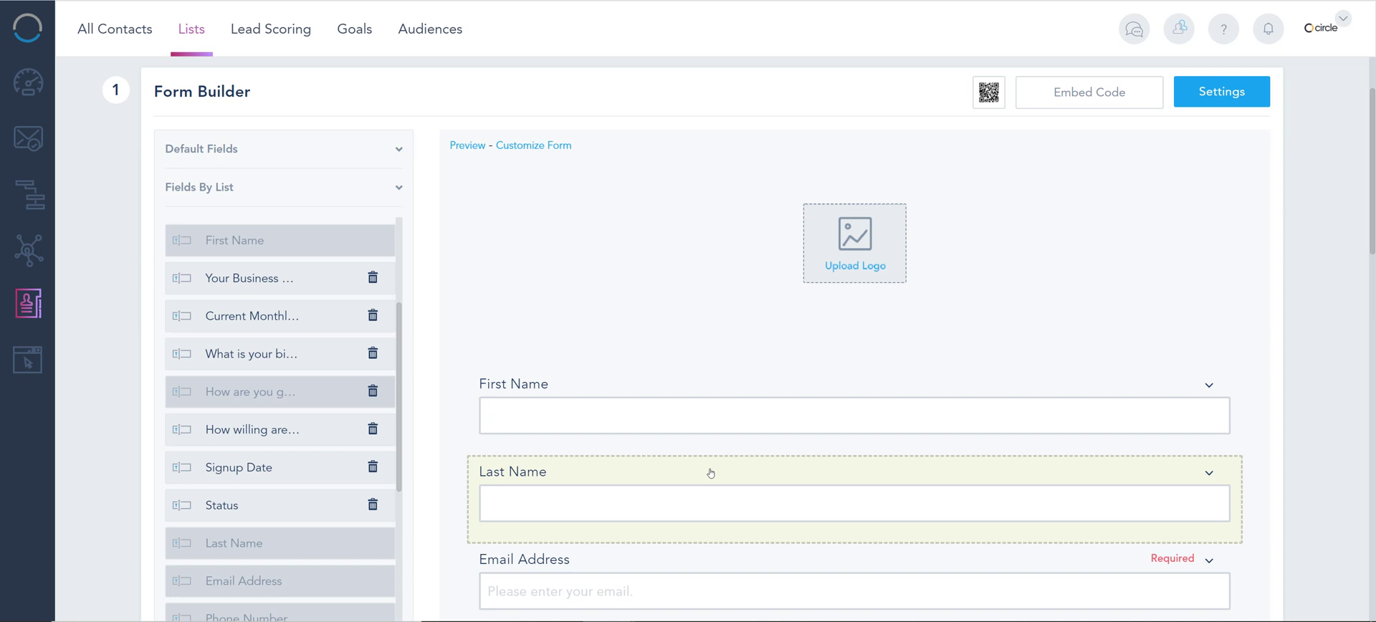
pyautogui.scroll(-2, 708, 471)
pyautogui.scroll(-10, 710, 473)
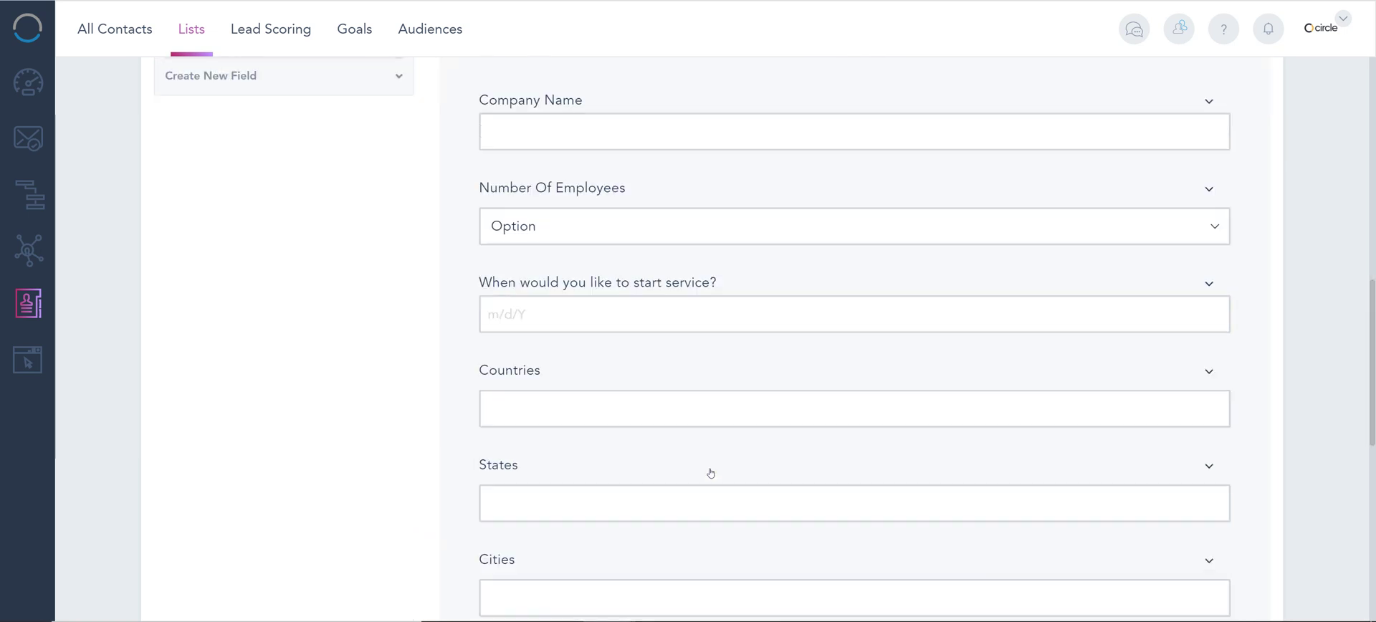
pyautogui.scroll(-3, 710, 472)
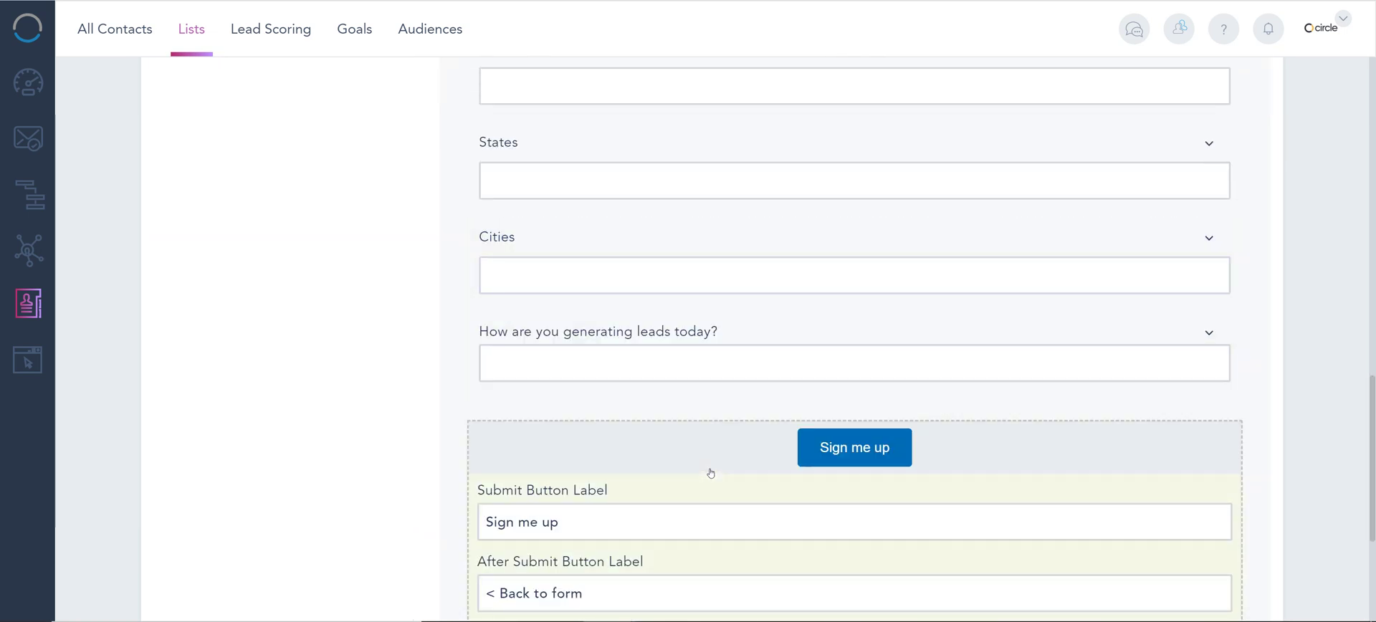
pyautogui.click(803, 452)
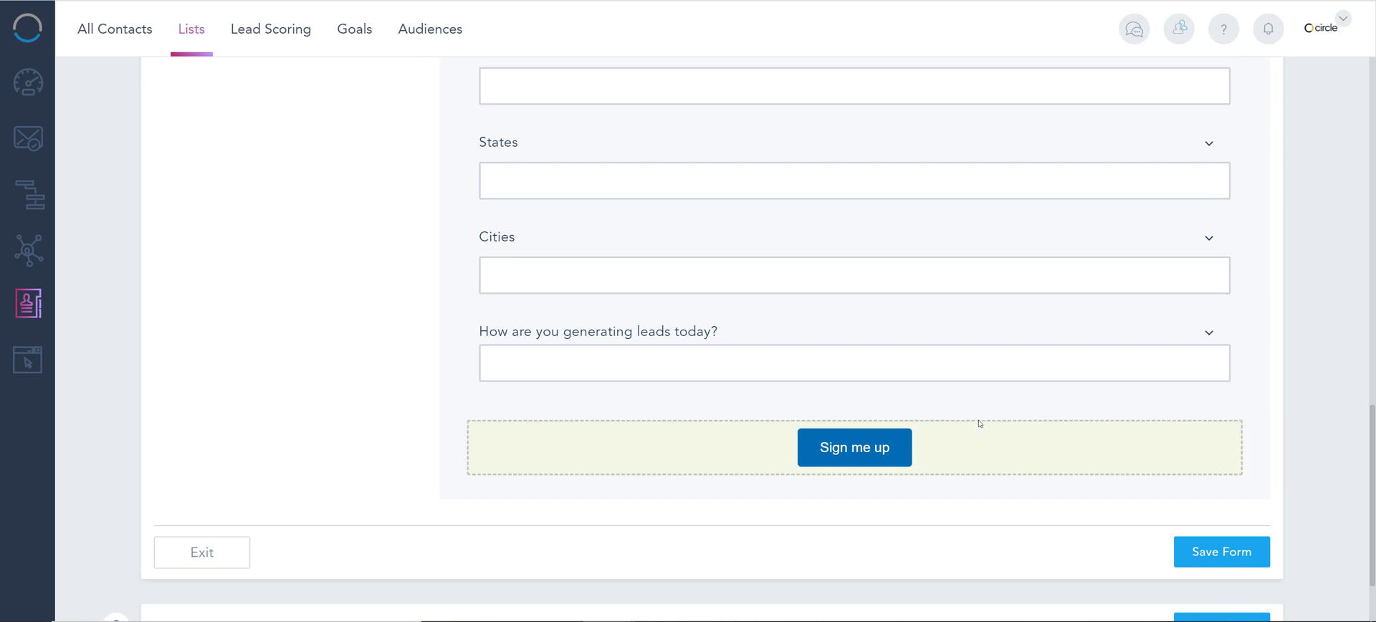
# Step: Preview the hosted version of the form and check its heading and fields
pyautogui.scroll(7, 979, 424)
pyautogui.scroll(1, 700, 298)
pyautogui.scroll(6, 793, 286)
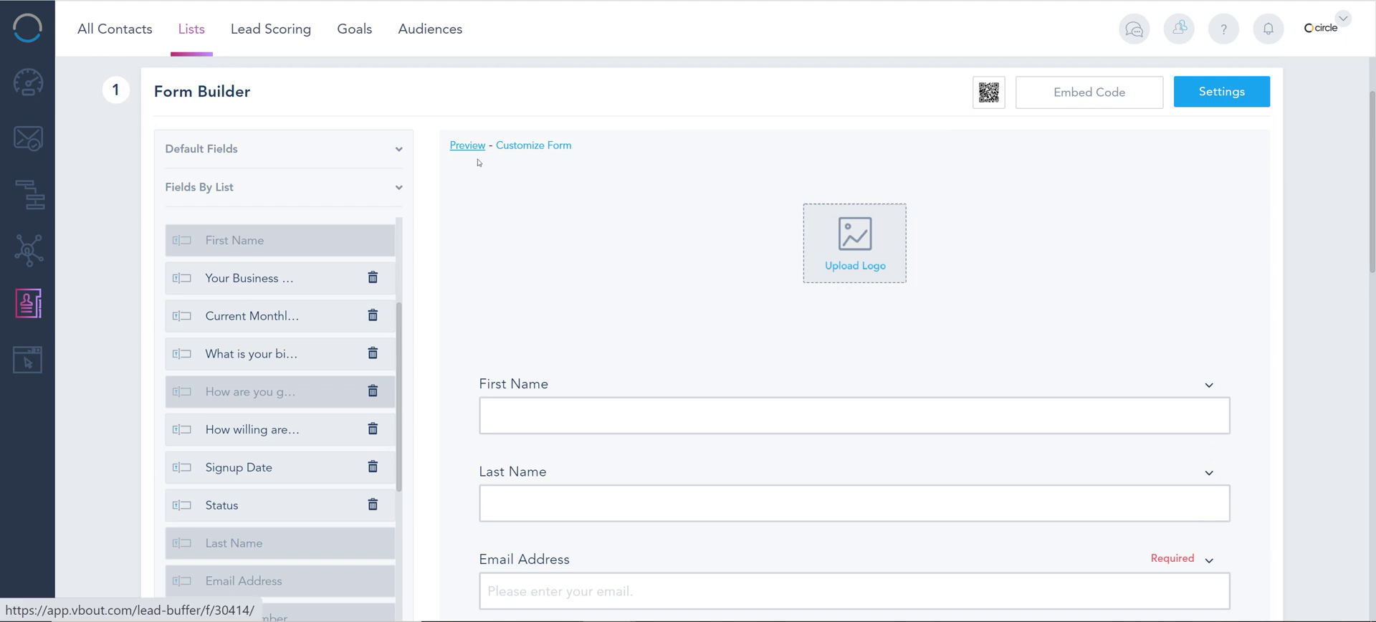
pyautogui.click(468, 146)
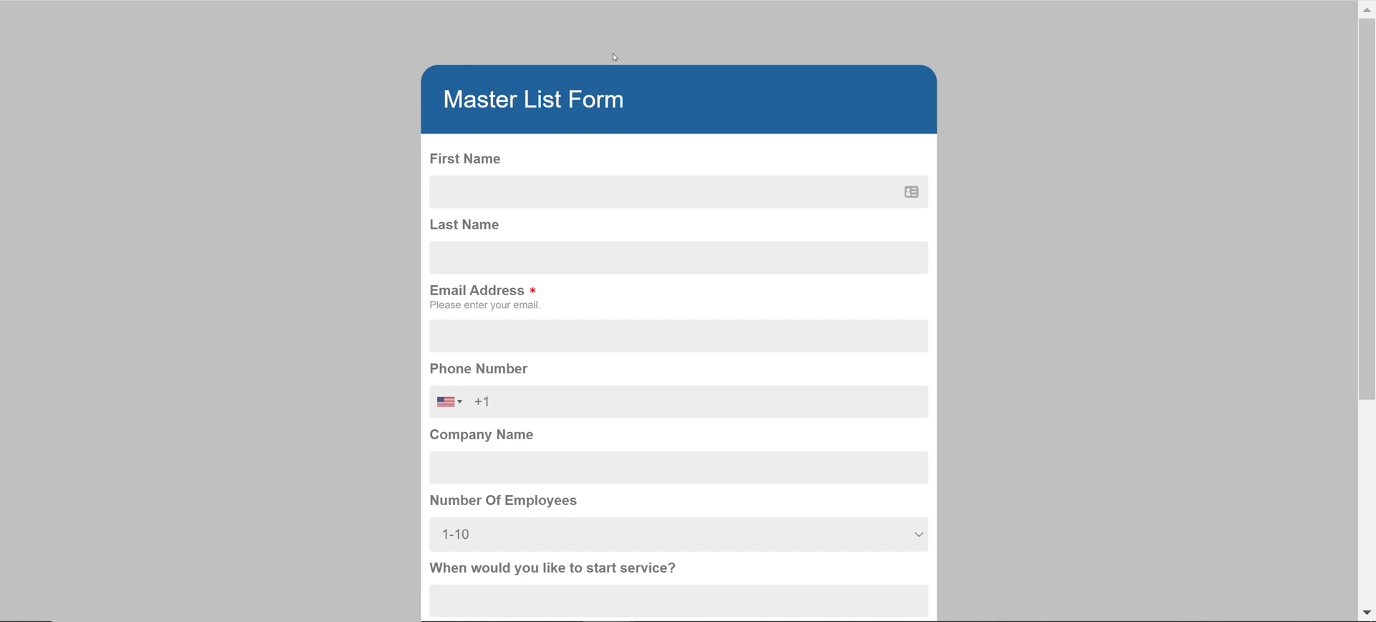
pyautogui.moveTo(631, 99); pyautogui.dragTo(441, 97)
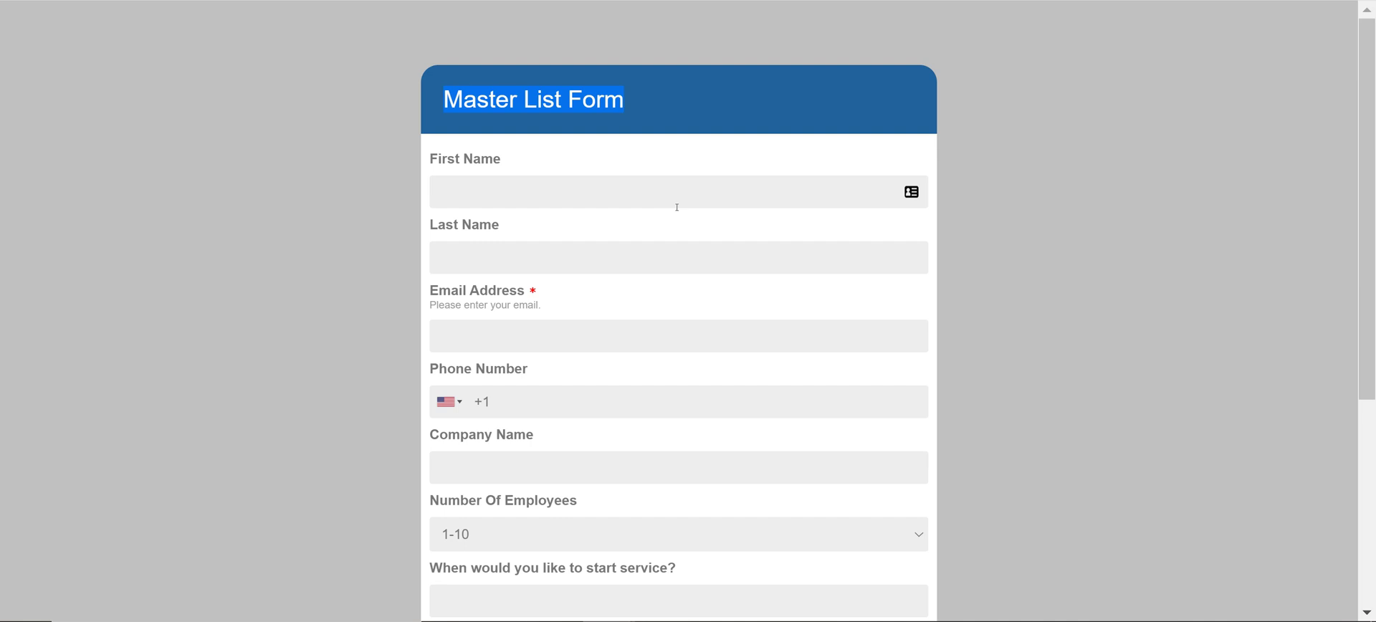
pyautogui.scroll(-5, 676, 208)
pyautogui.scroll(2, 520, 18)
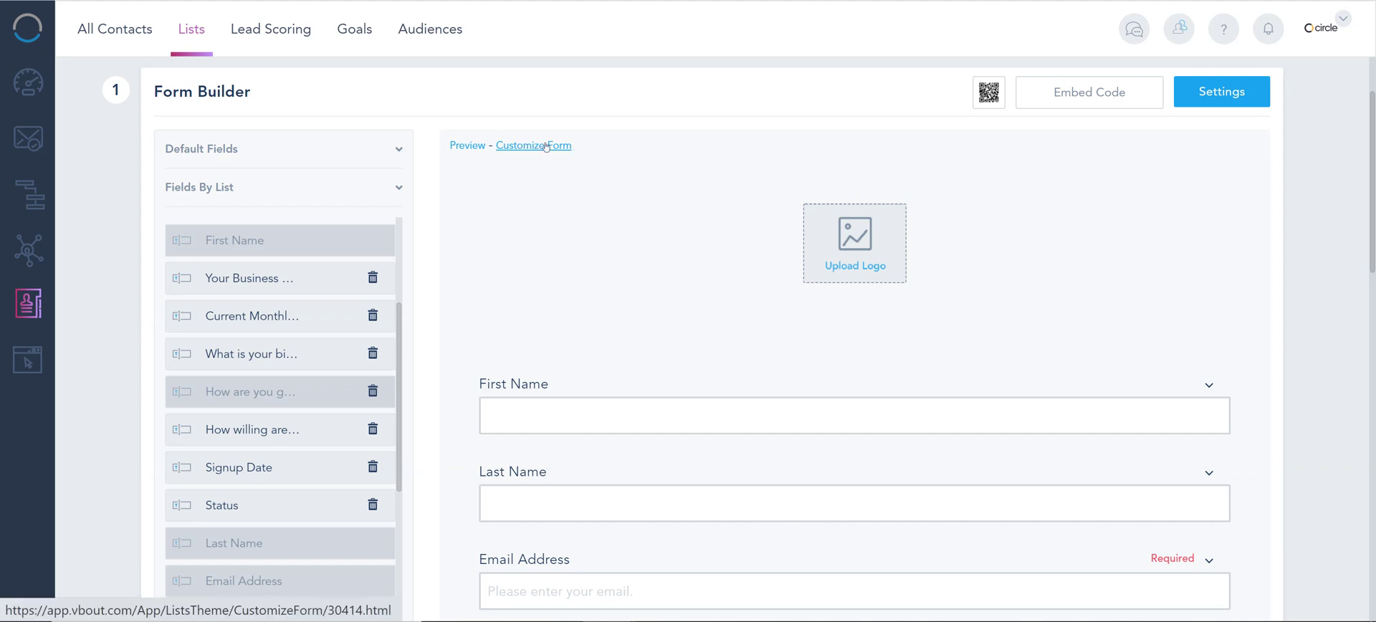
# Step: Open the style editor from the form's Lite JS embed code and display the submit button's style options
pyautogui.click(1067, 106)
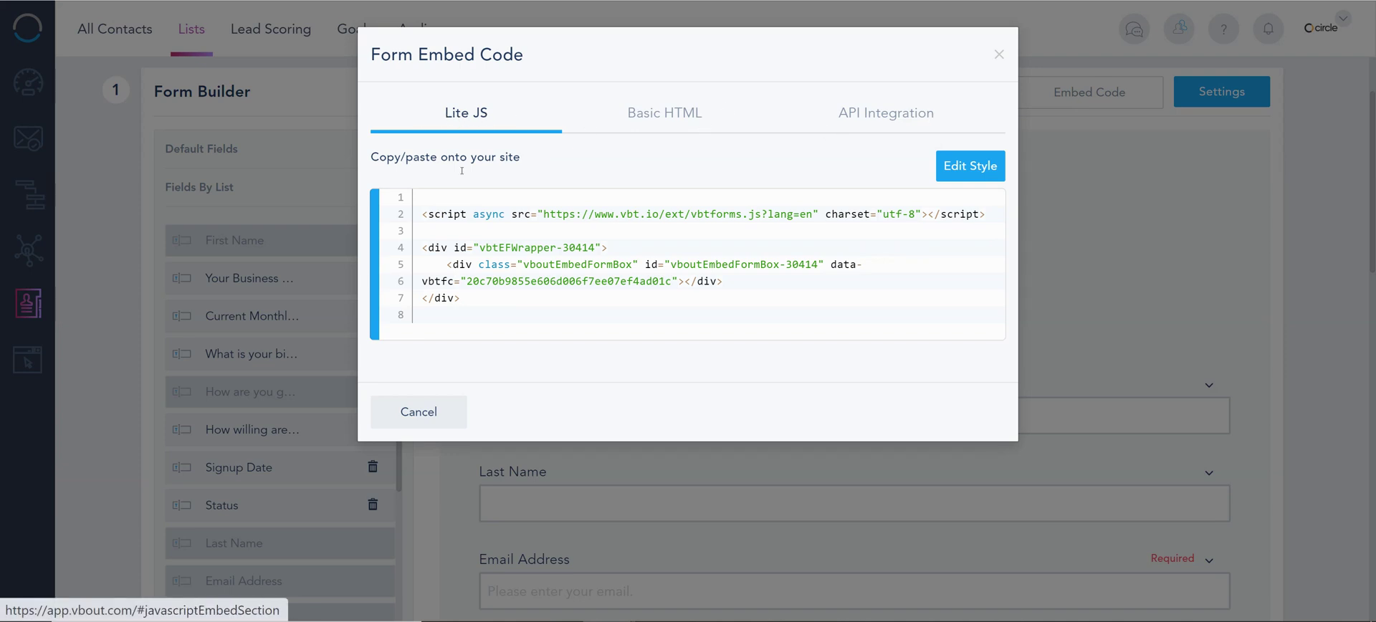
pyautogui.moveTo(463, 298); pyautogui.dragTo(404, 223)
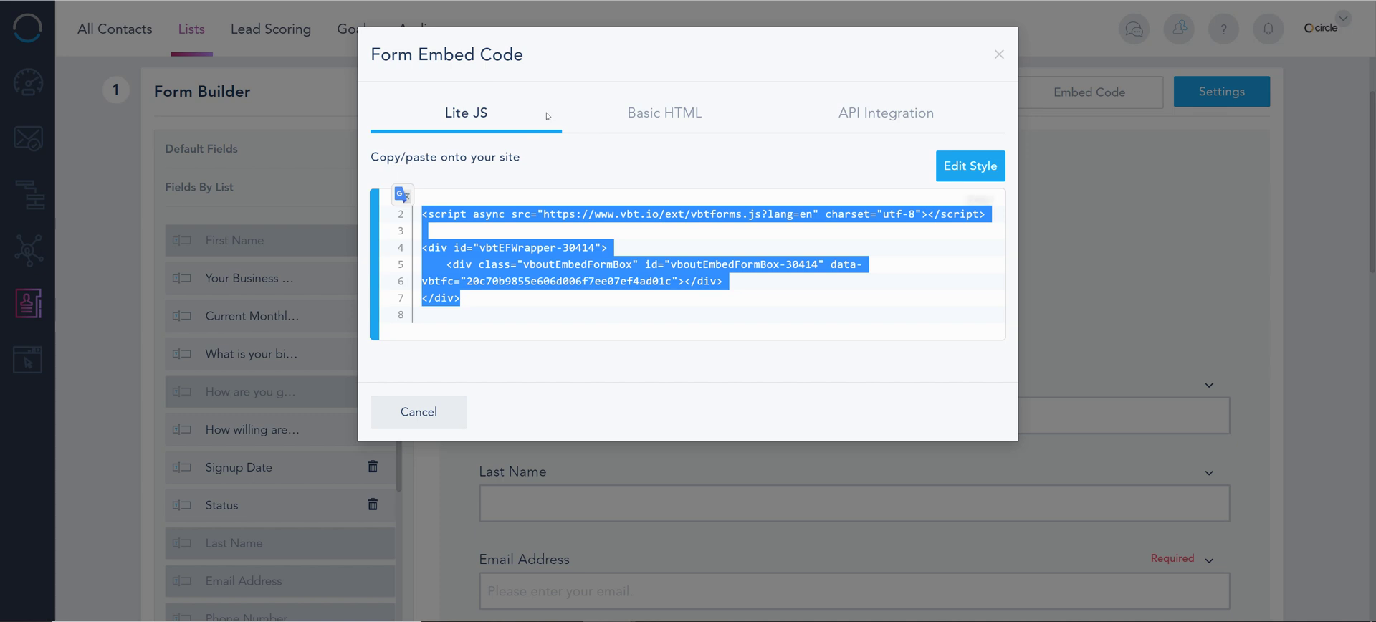
pyautogui.click(944, 170)
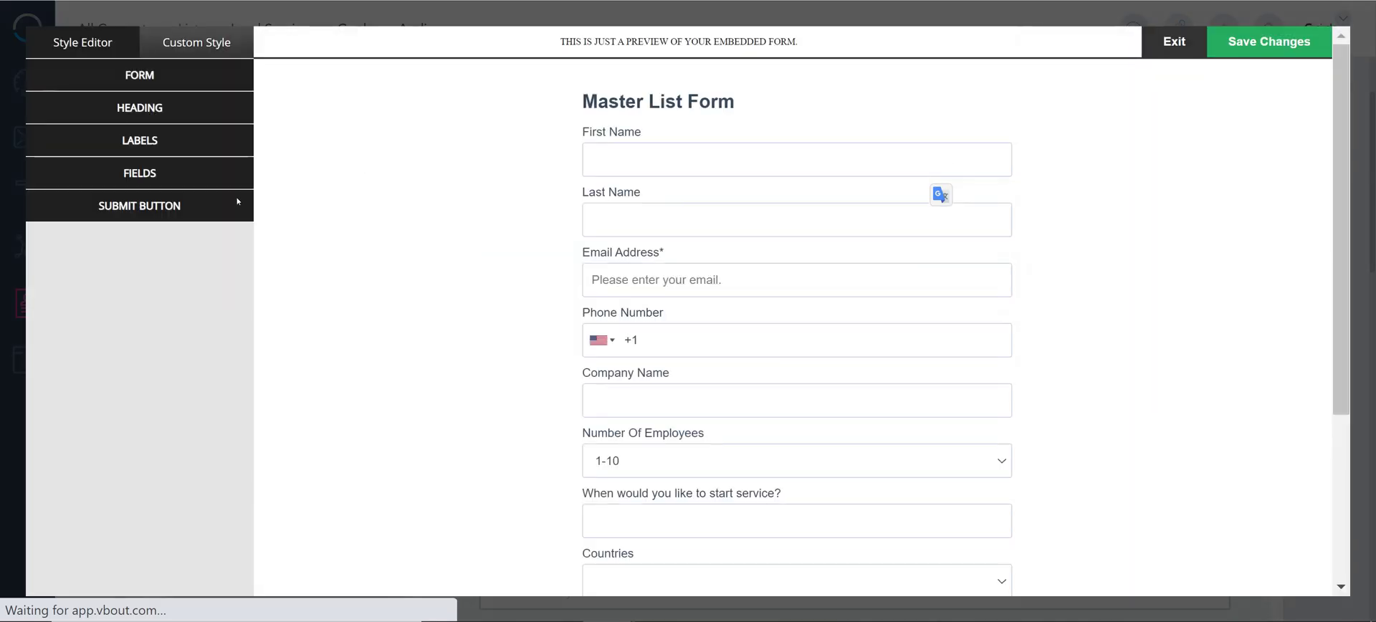
pyautogui.click(143, 203)
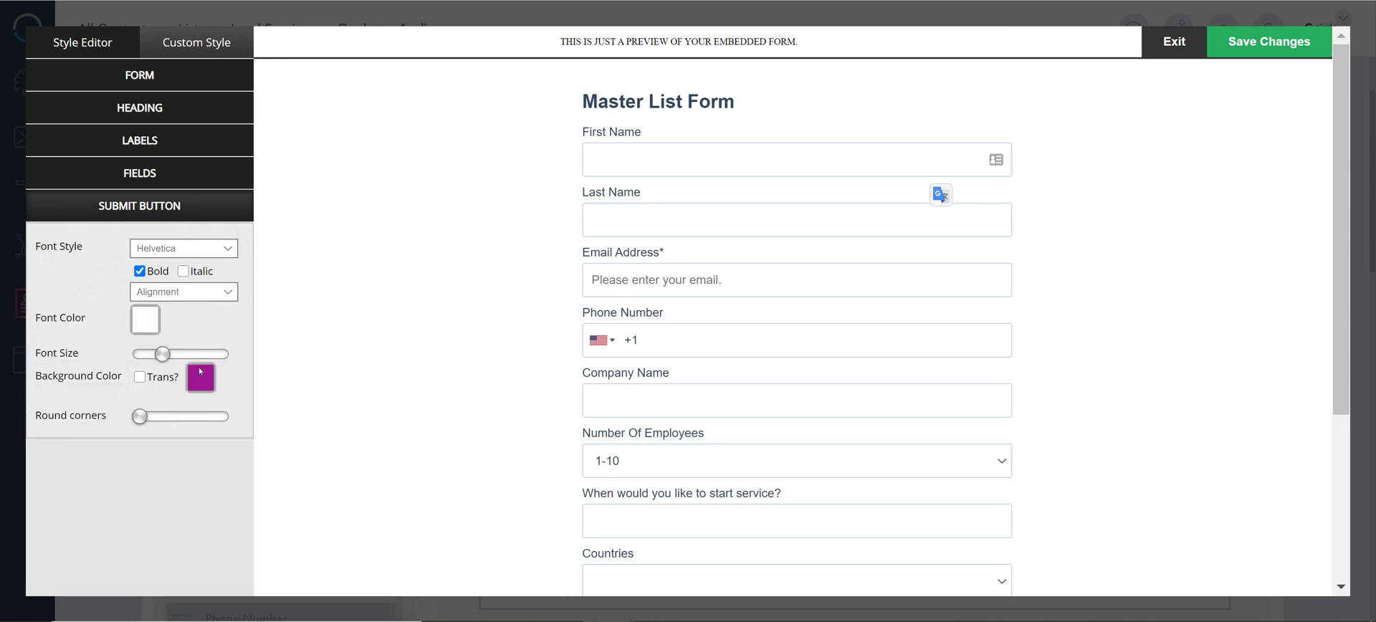
# Step: Set the submit button's background color to dark gray 5c525b, try center alignment, and settle on Align Right
pyautogui.click(200, 373)
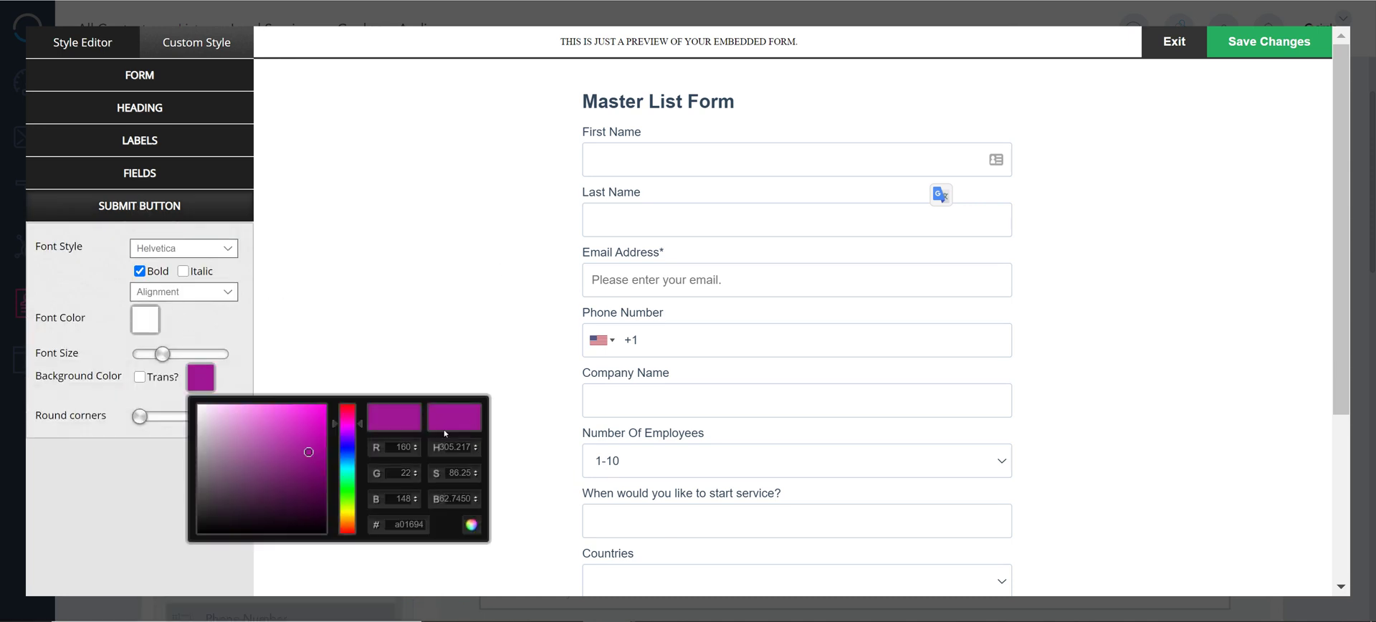
pyautogui.moveTo(272, 470); pyautogui.dragTo(190, 493)
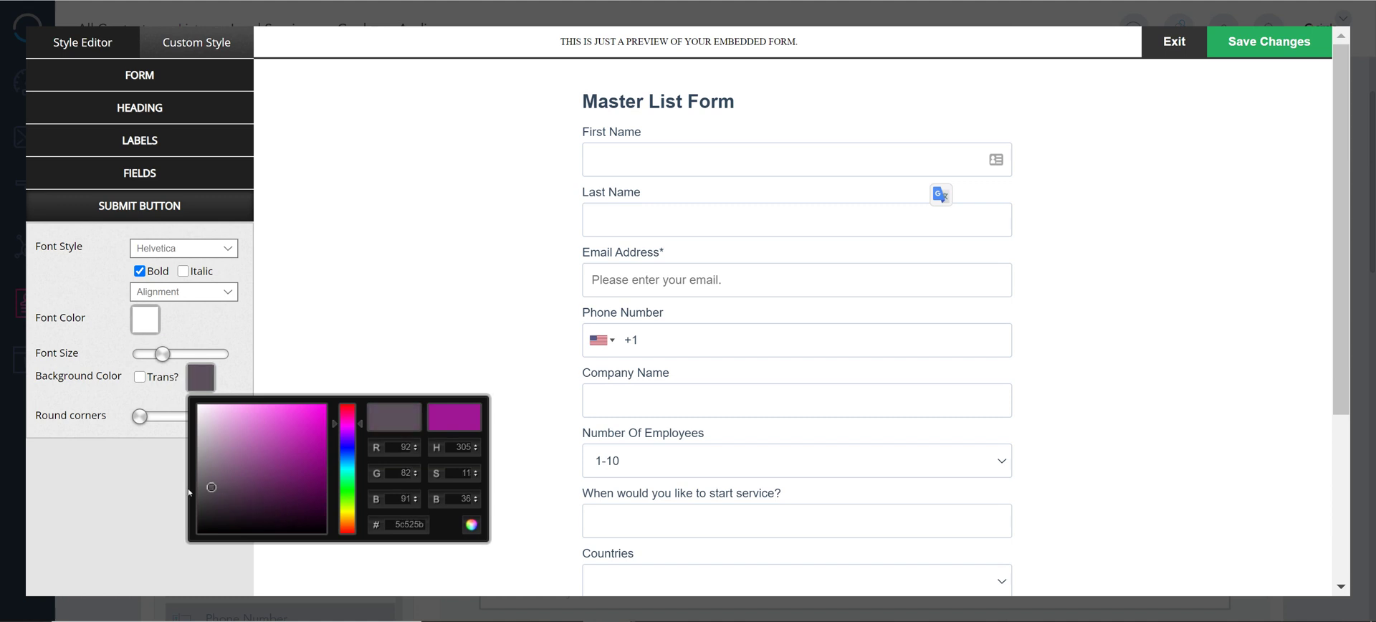
pyautogui.click(37, 407)
pyautogui.click(179, 292)
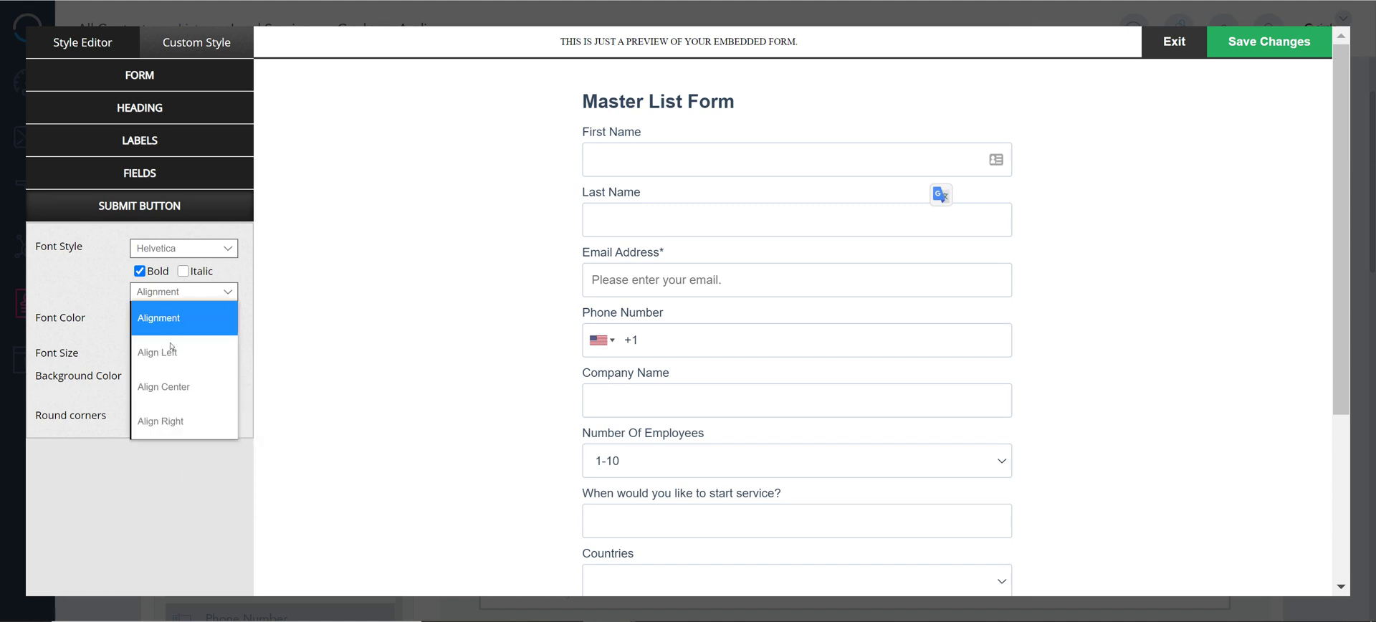
pyautogui.click(172, 387)
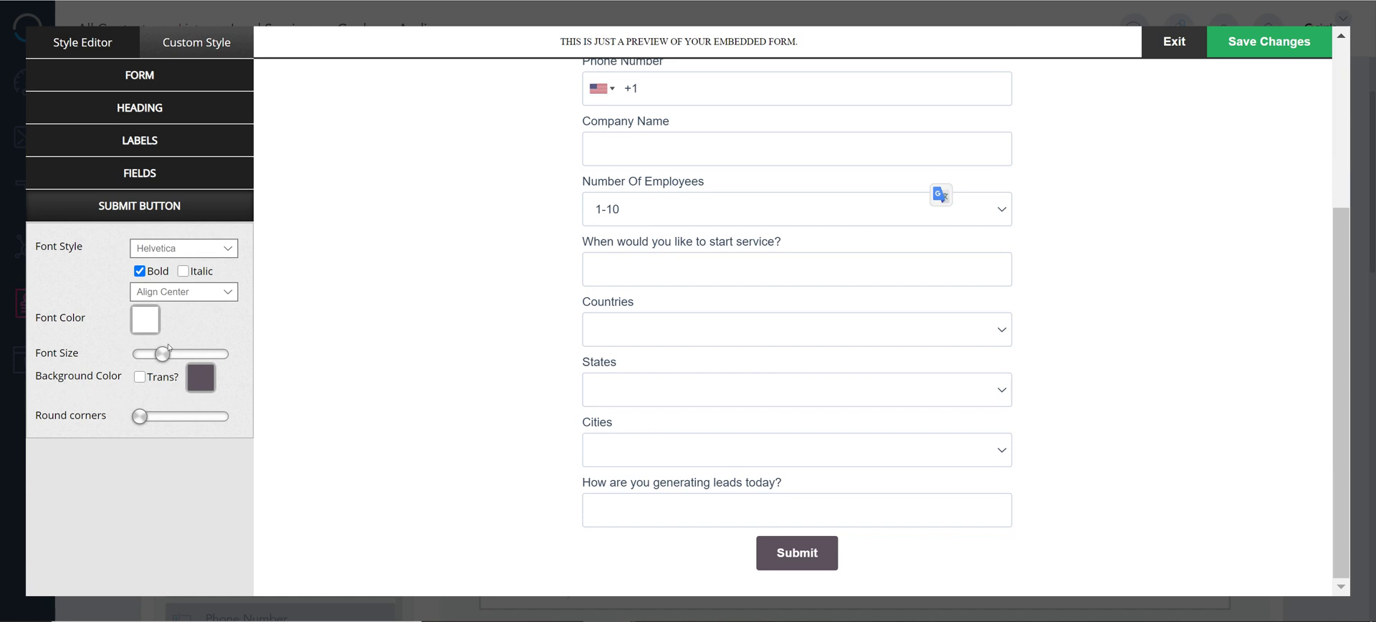
pyautogui.click(169, 292)
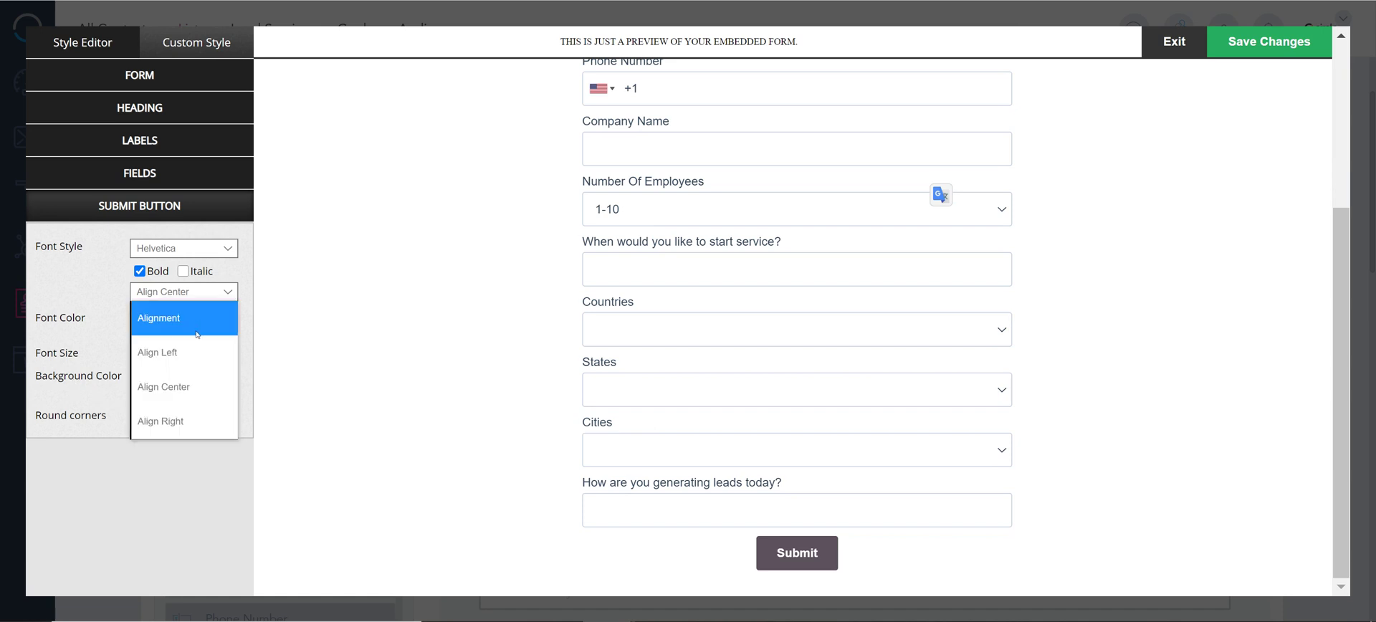
pyautogui.click(177, 423)
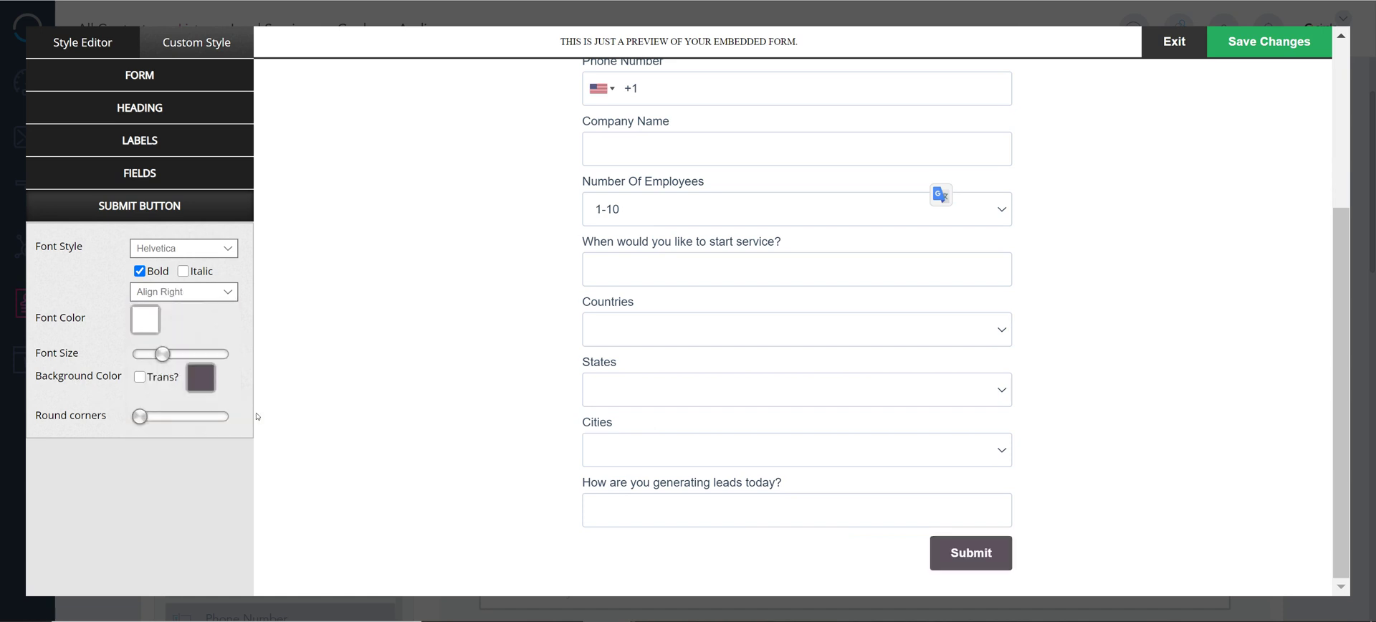
# Step: Examine the overall form's background color picker and round corners setting in the style options
pyautogui.click(136, 89)
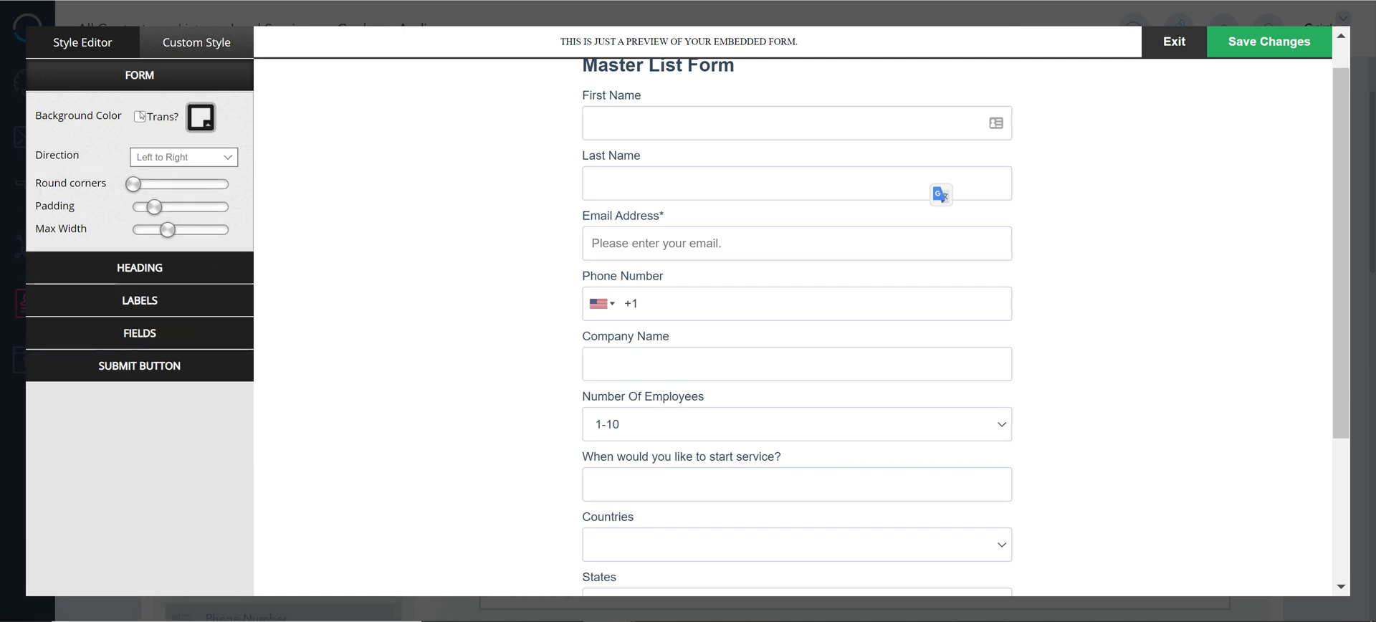
pyautogui.click(197, 124)
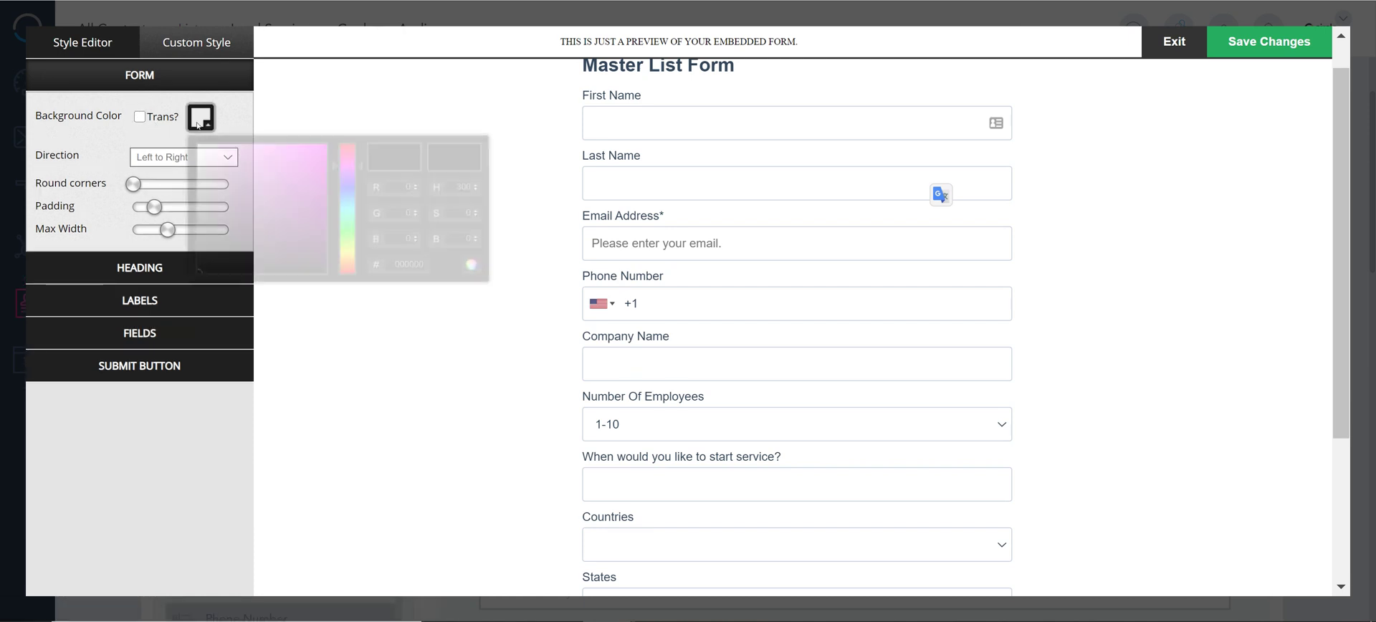
pyautogui.click(120, 139)
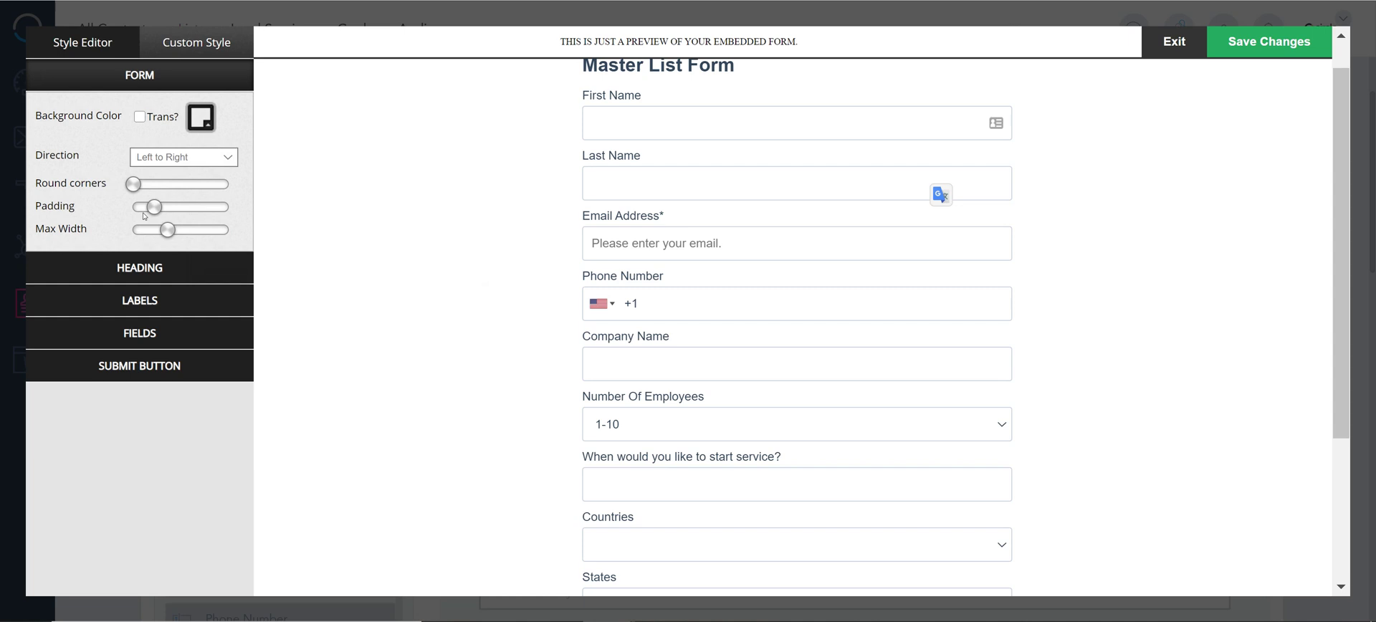
pyautogui.moveTo(144, 183)
pyautogui.mouseDown()
pyautogui.moveTo(160, 187)
pyautogui.moveTo(134, 188)
pyautogui.mouseUp()
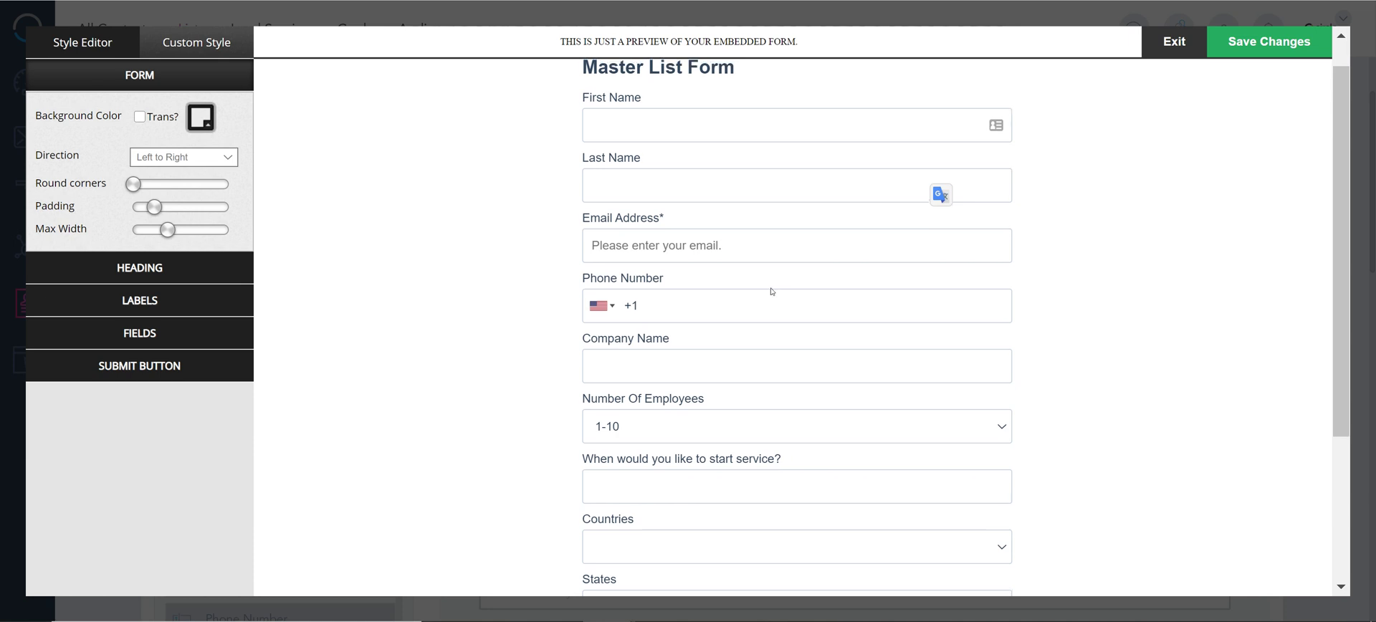
# Step: Save the embedded form's style changes and exit the style editor
pyautogui.scroll(1, 772, 291)
pyautogui.click(1269, 42)
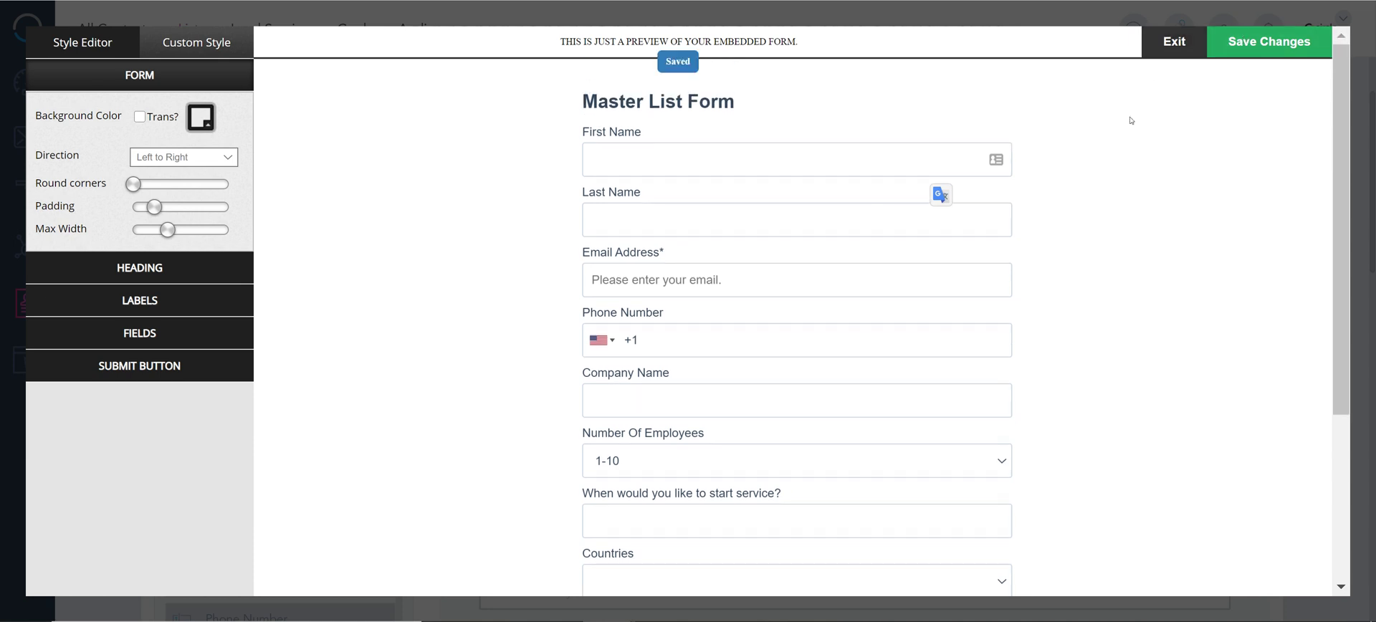
pyautogui.click(1167, 45)
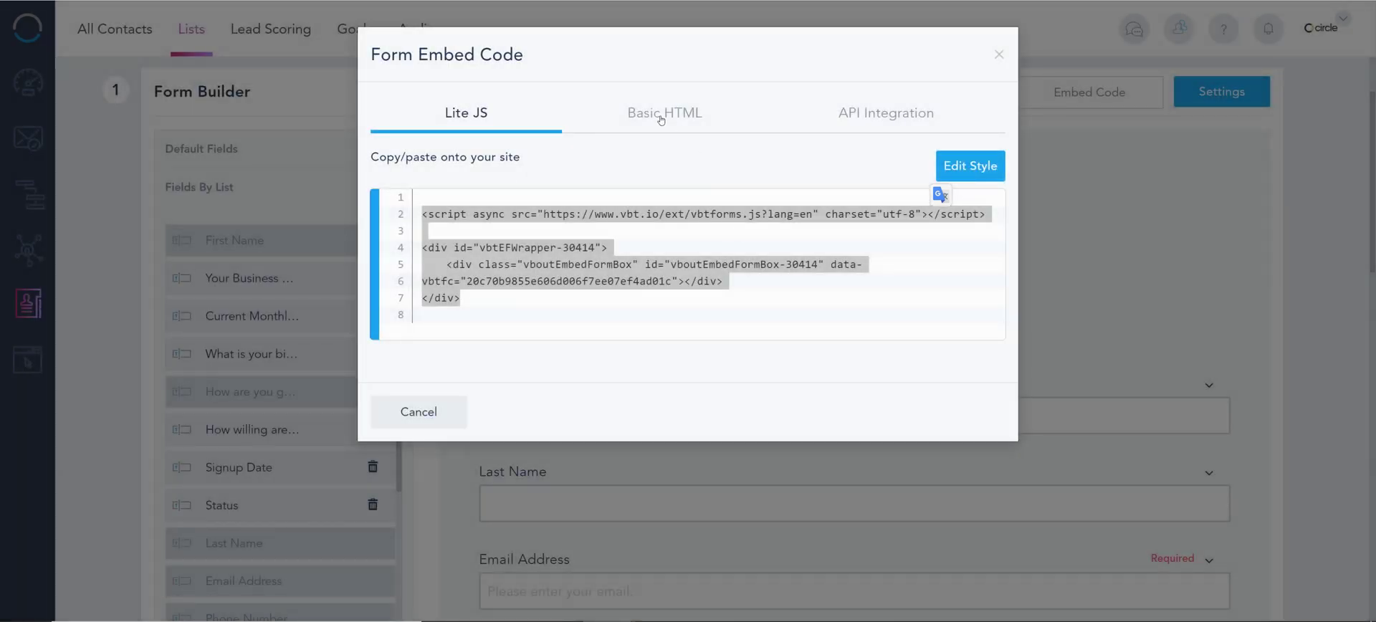
# Step: Display the form's Basic HTML embed code and read through its styling and field markup
pyautogui.click(661, 117)
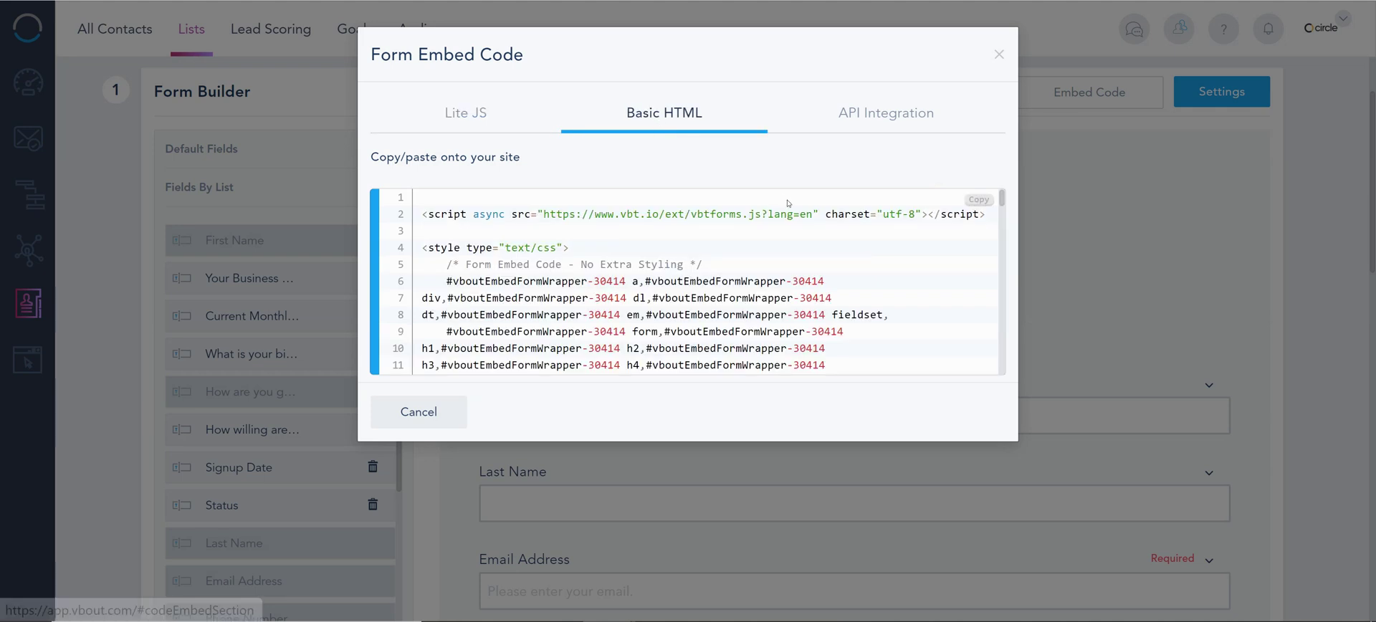
pyautogui.scroll(-3, 788, 203)
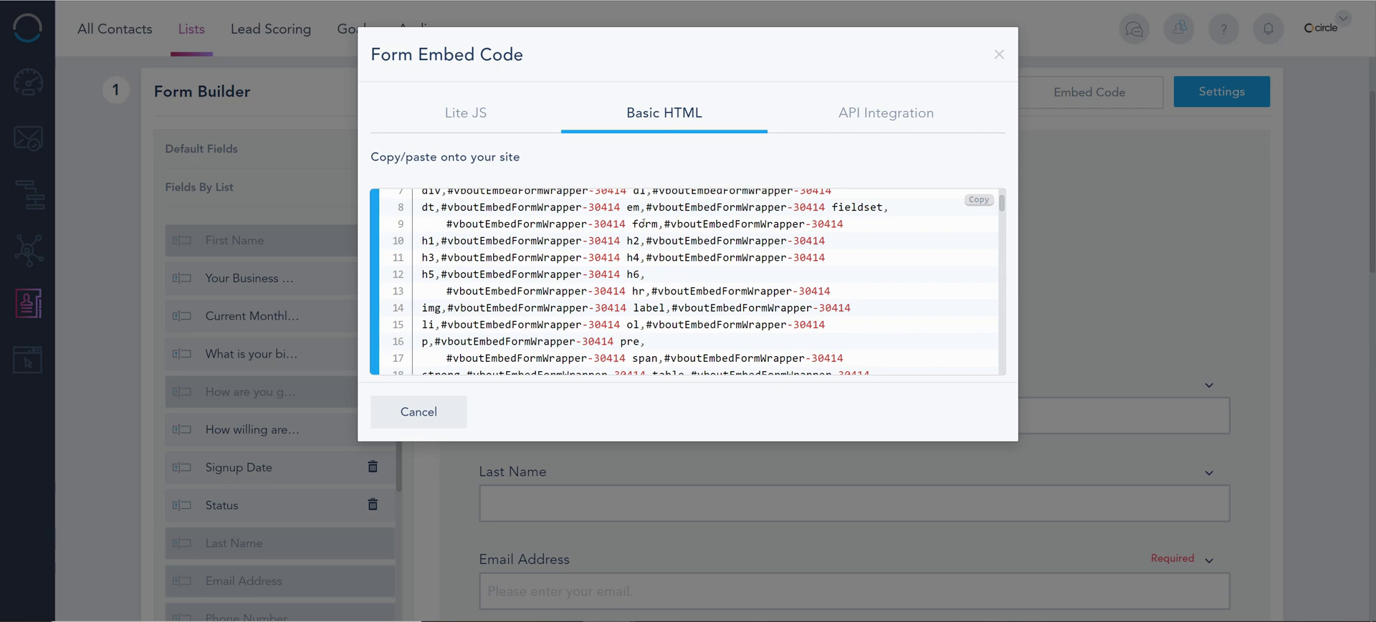
pyautogui.scroll(-15, 502, 224)
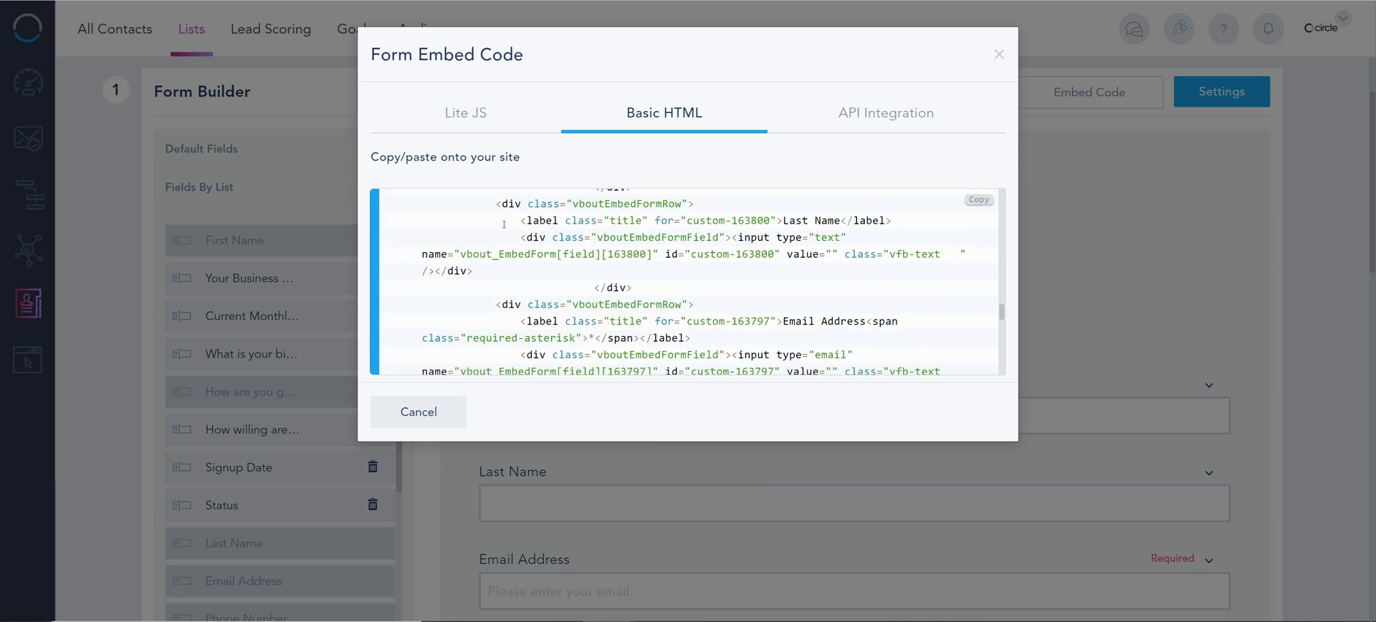
pyautogui.scroll(-5, 505, 225)
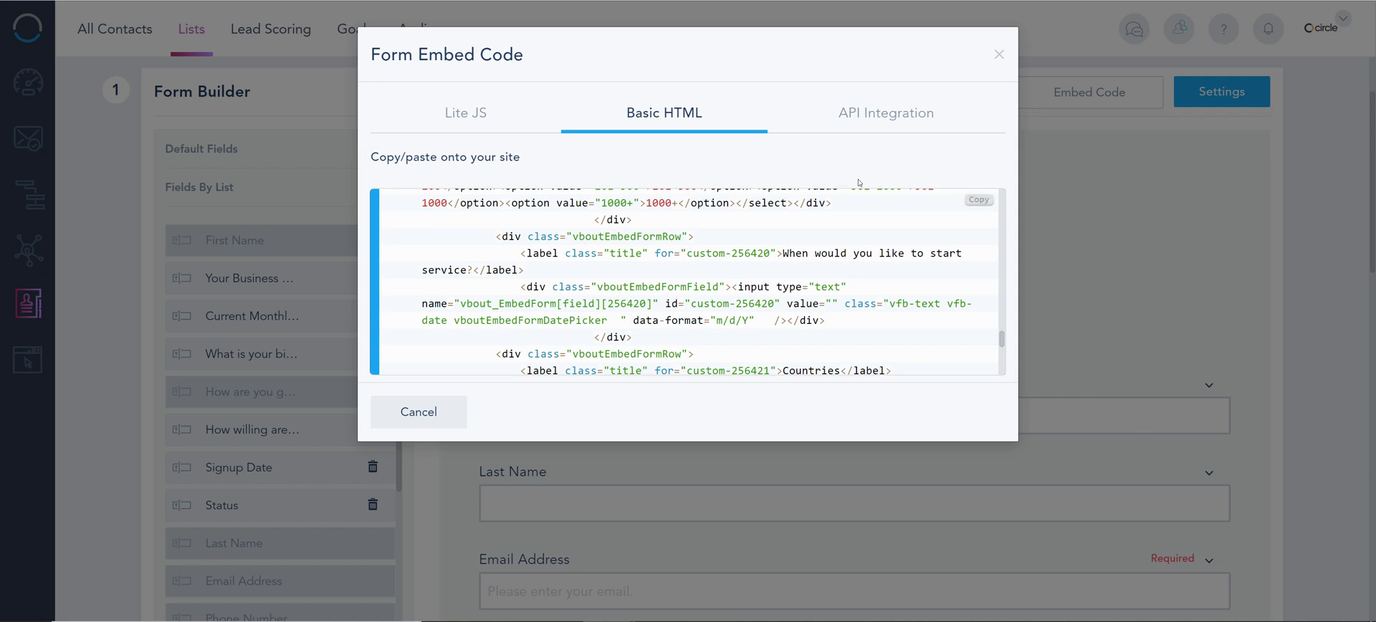
# Step: Display the API Integration code for the Master List and examine its field ID placeholders
pyautogui.click(885, 122)
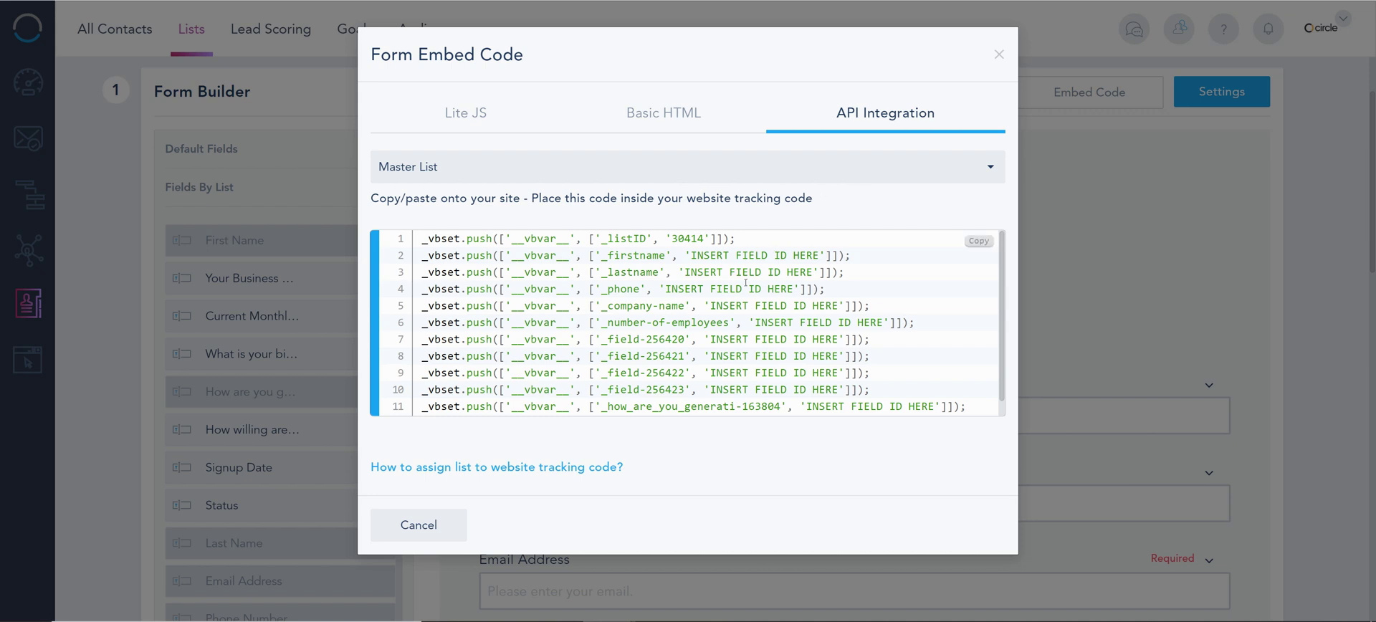
pyautogui.scroll(-1, 746, 284)
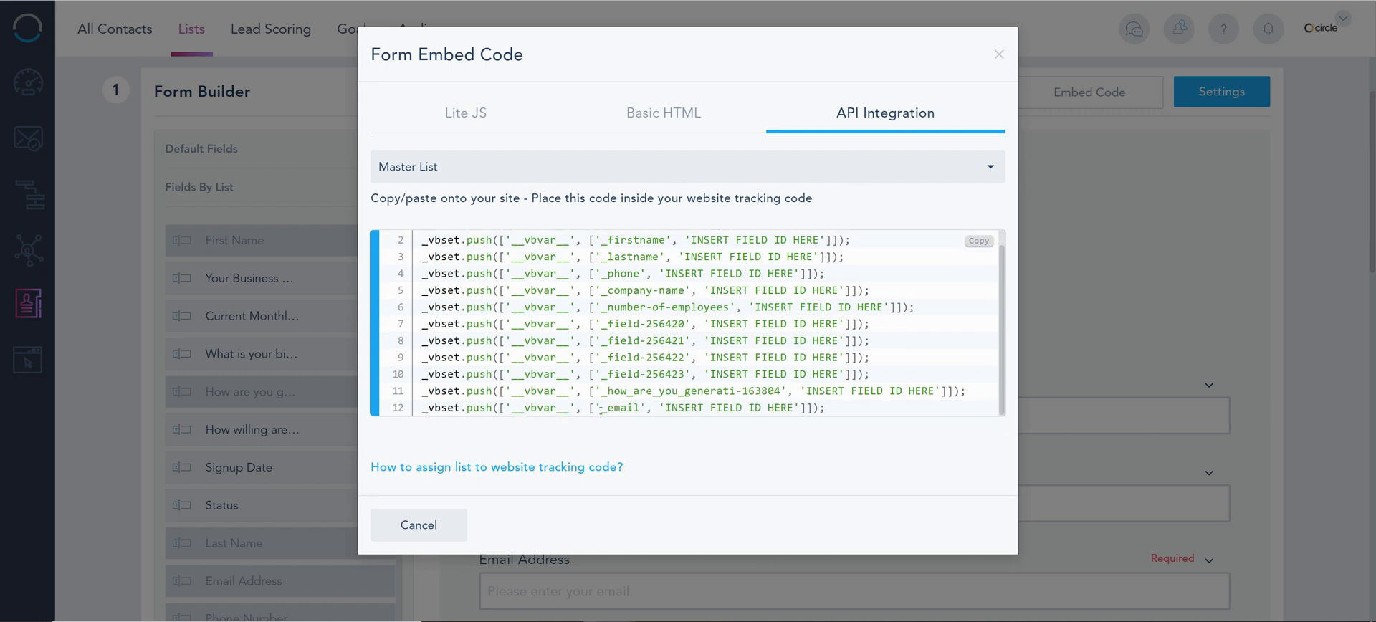
pyautogui.moveTo(833, 408); pyautogui.dragTo(838, 357)
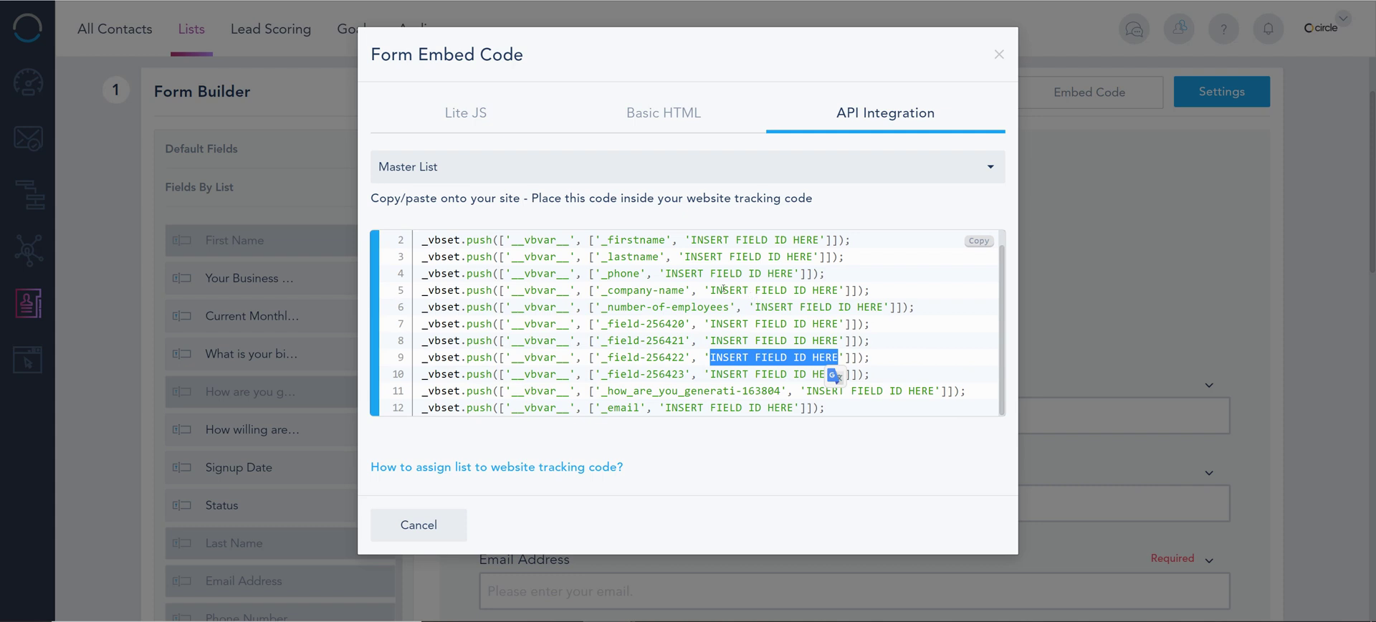
pyautogui.moveTo(711, 290); pyautogui.dragTo(838, 290)
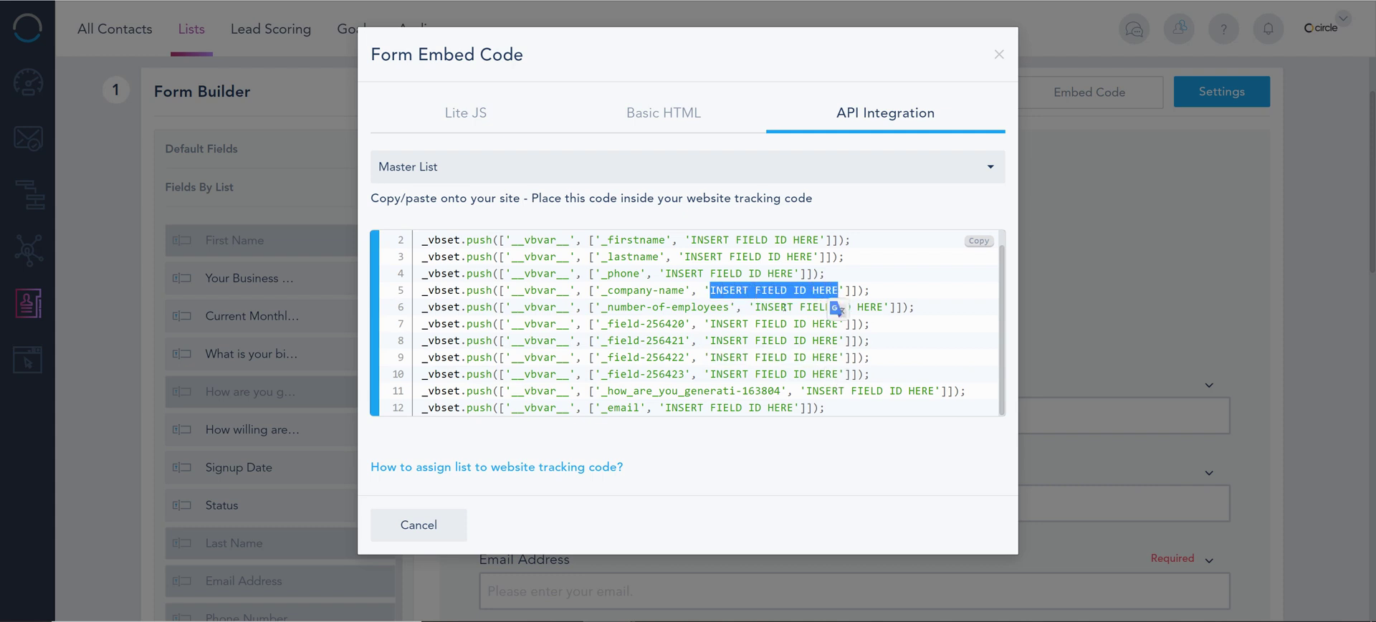
pyautogui.click(753, 304)
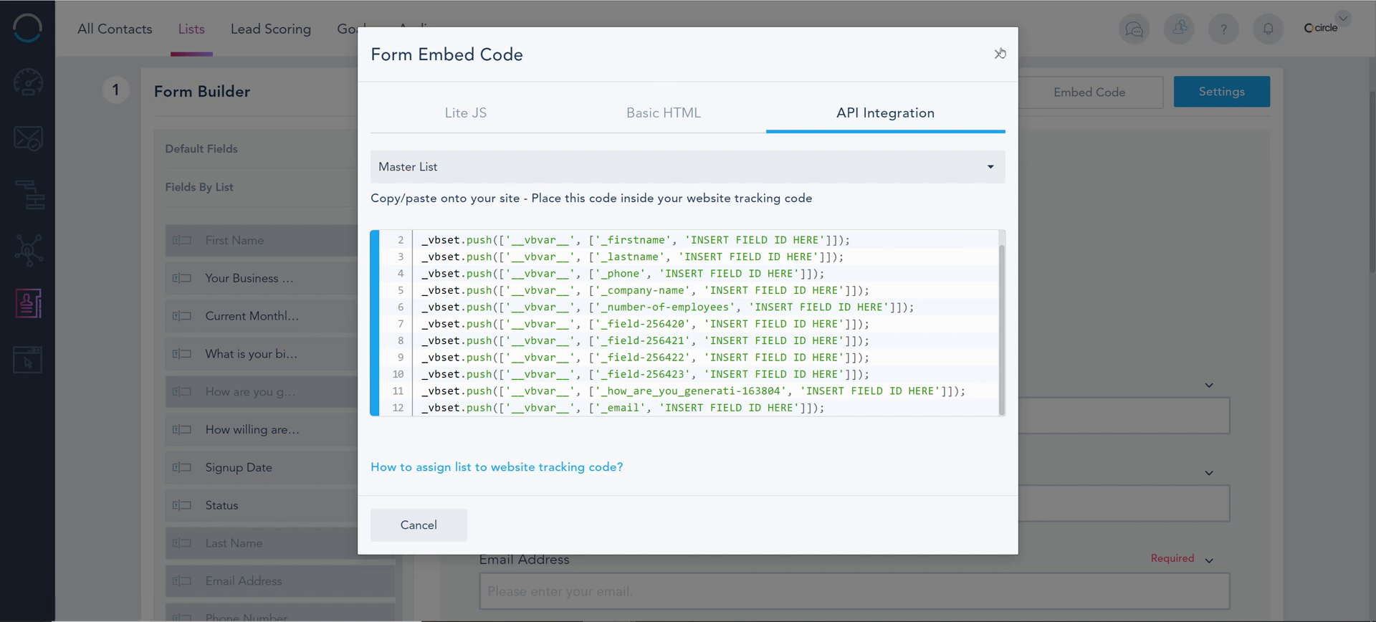
# Step: Review the Lite JS, Basic HTML and API Integration options once more and close the form embed code window
pyautogui.click(476, 121)
pyautogui.click(699, 120)
pyautogui.click(855, 117)
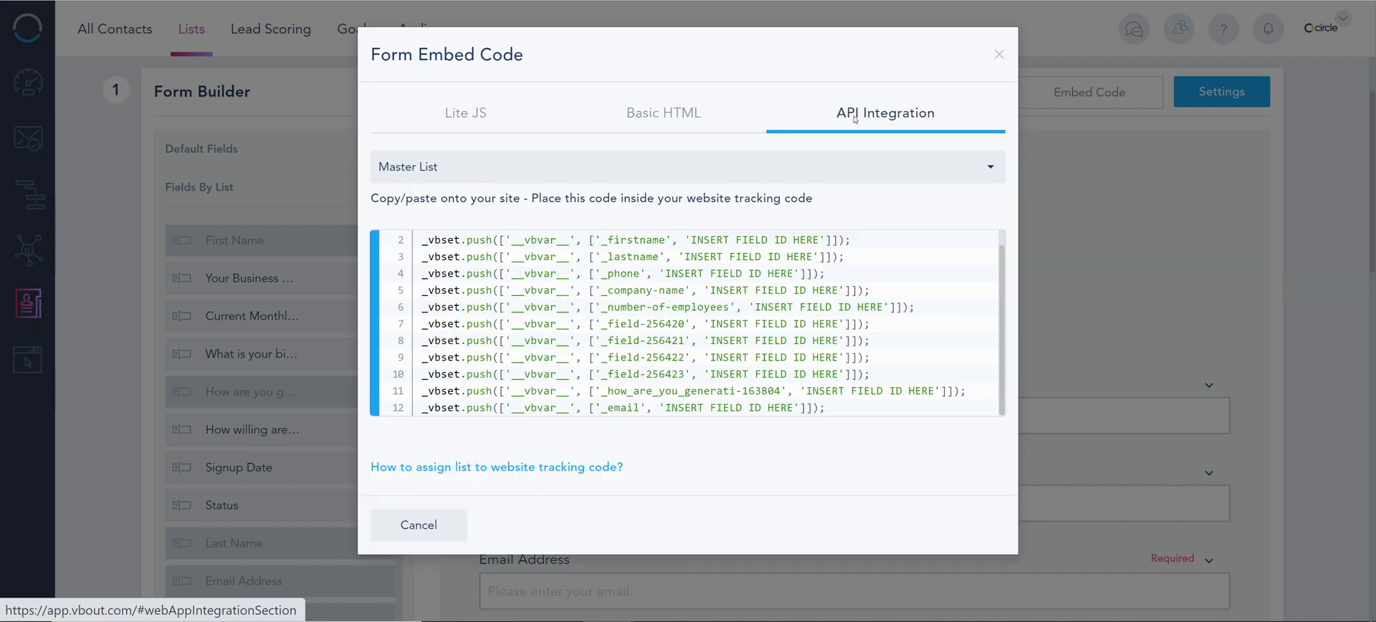
pyautogui.click(1000, 56)
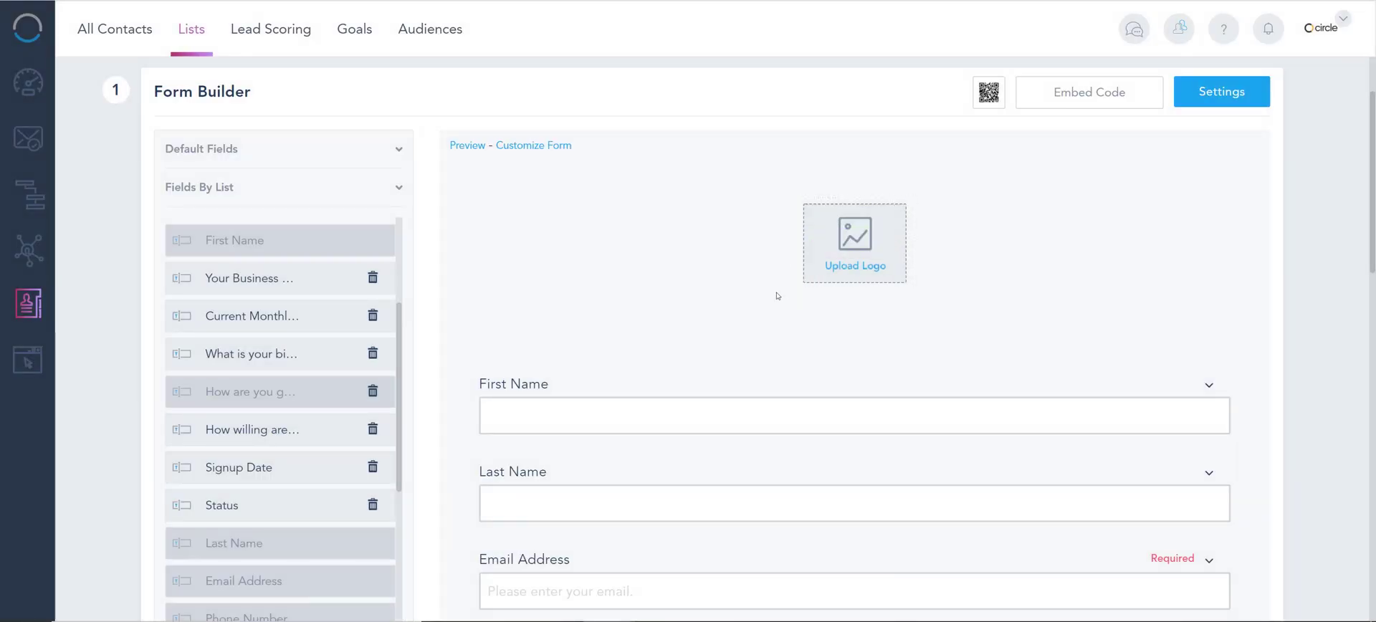
# Step: Open the form settings and try allowing multiple submissions from the same contact, leaving that option off
pyautogui.click(1210, 89)
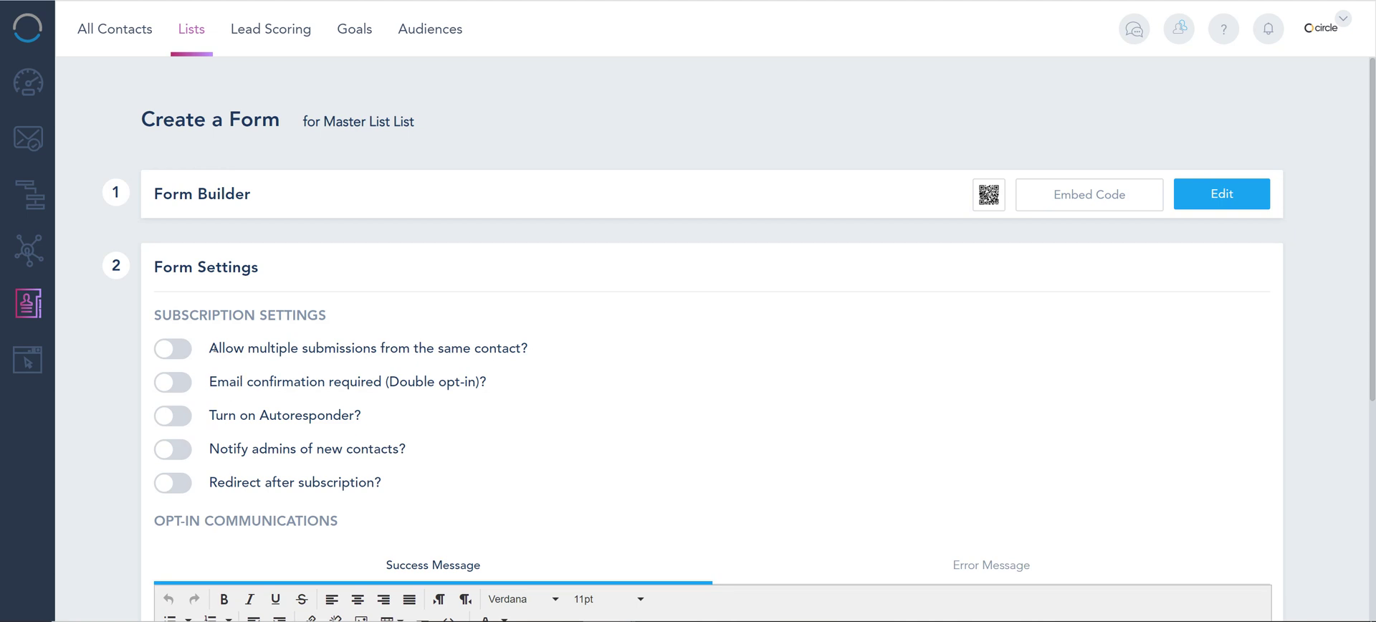
pyautogui.moveTo(209, 347); pyautogui.dragTo(543, 349)
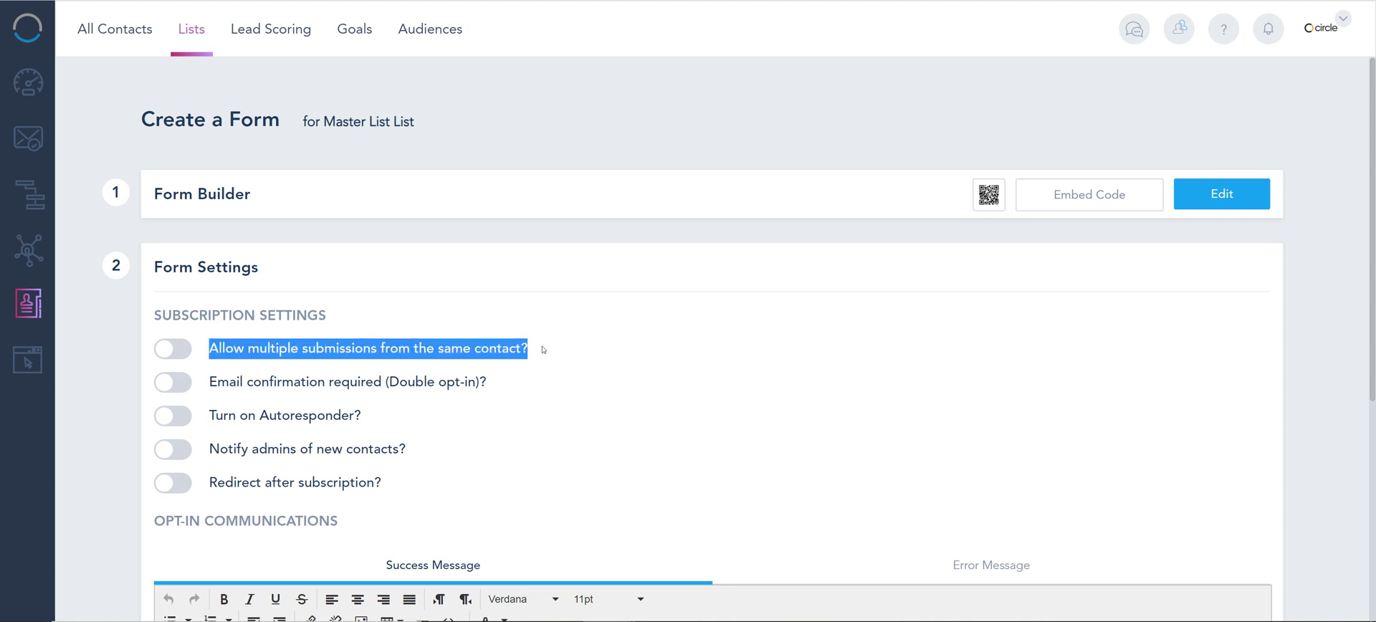
pyautogui.click(172, 349)
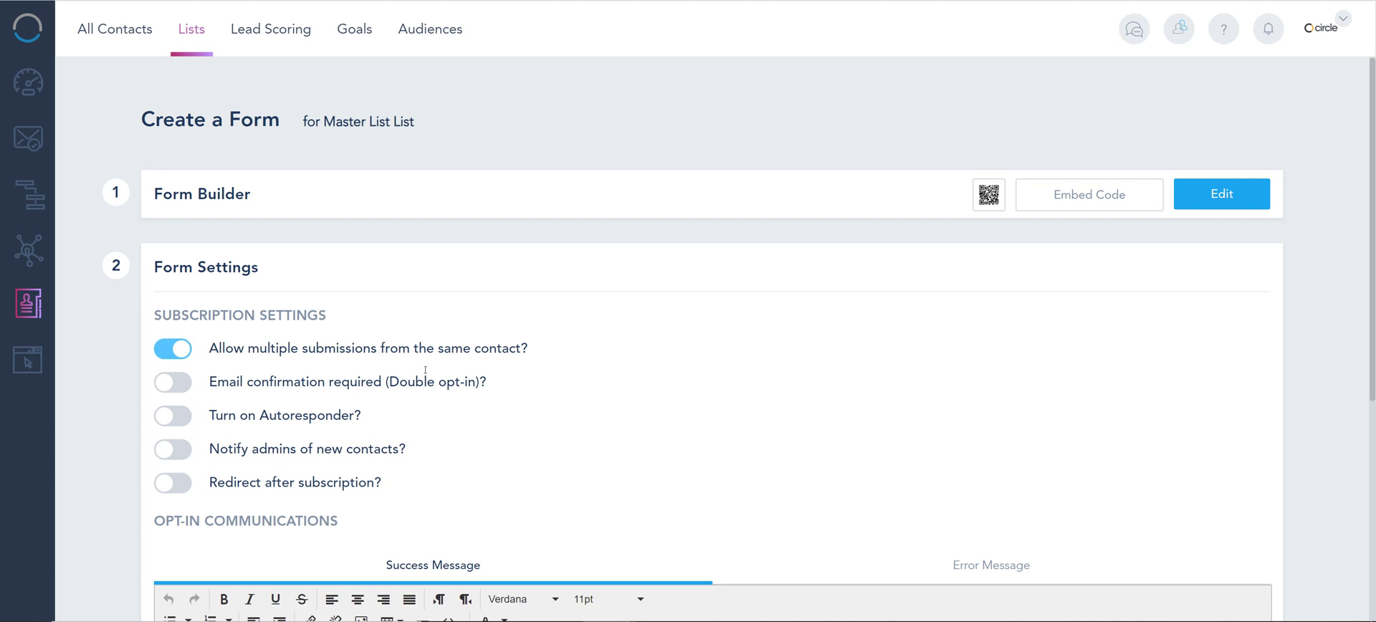
pyautogui.click(178, 358)
# Step: View the opt-in error message for contacts who are already subscribed and highlight its text
pyautogui.scroll(-3, 853, 292)
pyautogui.click(976, 360)
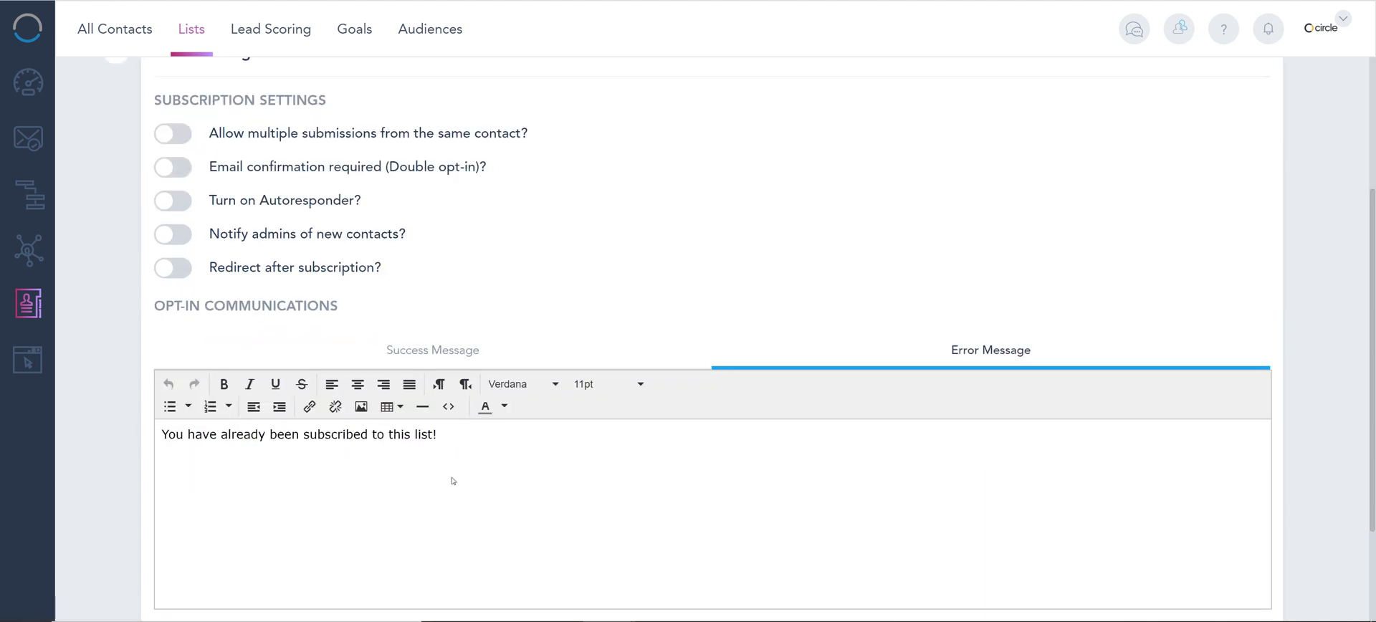
pyautogui.moveTo(440, 435); pyautogui.dragTo(221, 464)
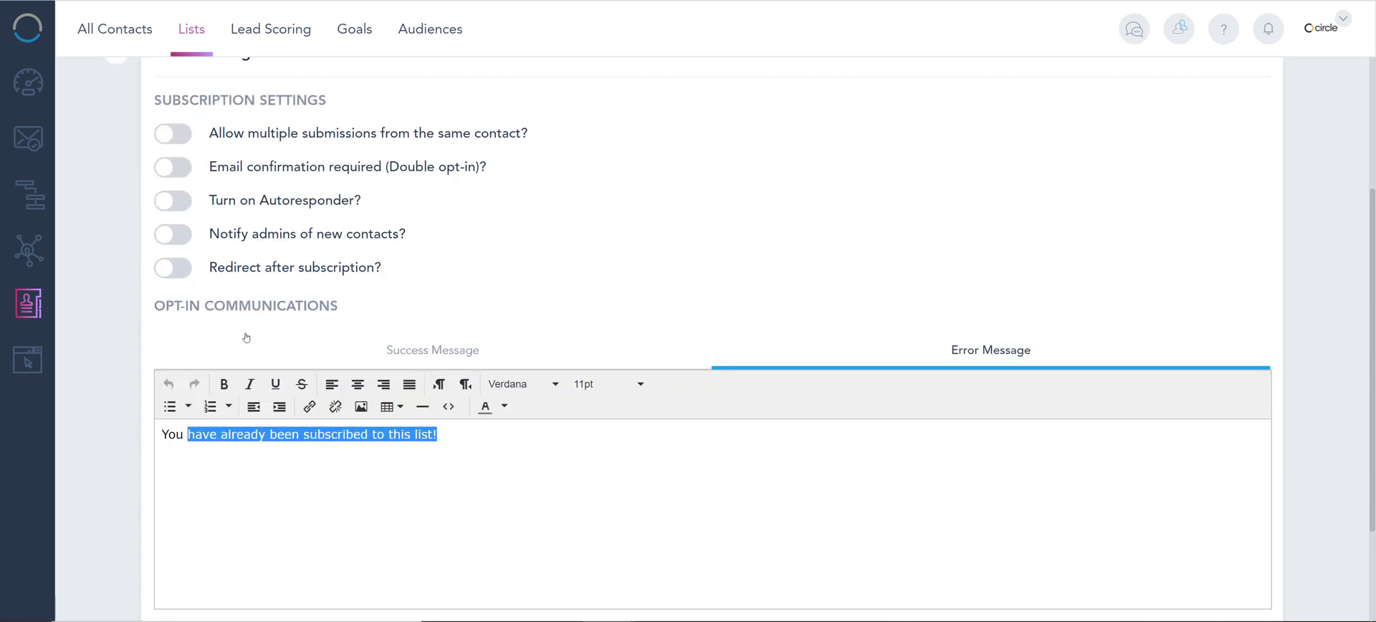
# Step: Try requiring email confirmation (double opt-in) and switch it back off
pyautogui.click(177, 167)
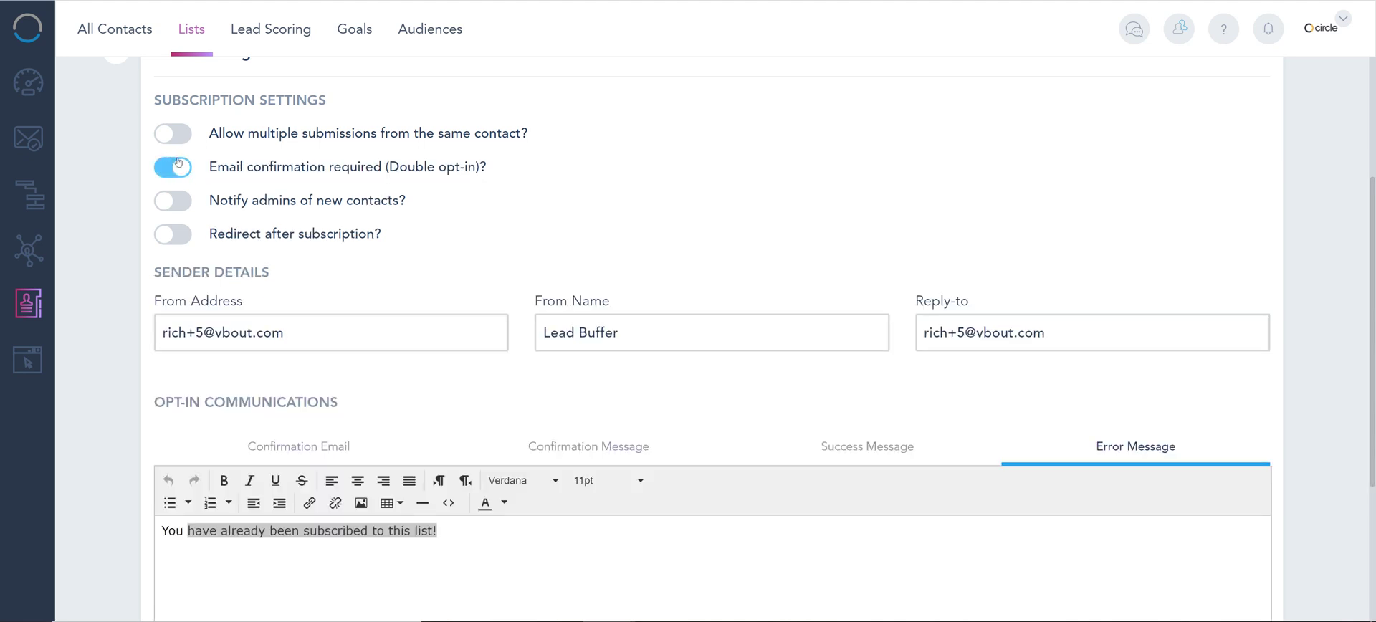
pyautogui.moveTo(502, 166); pyautogui.dragTo(226, 166)
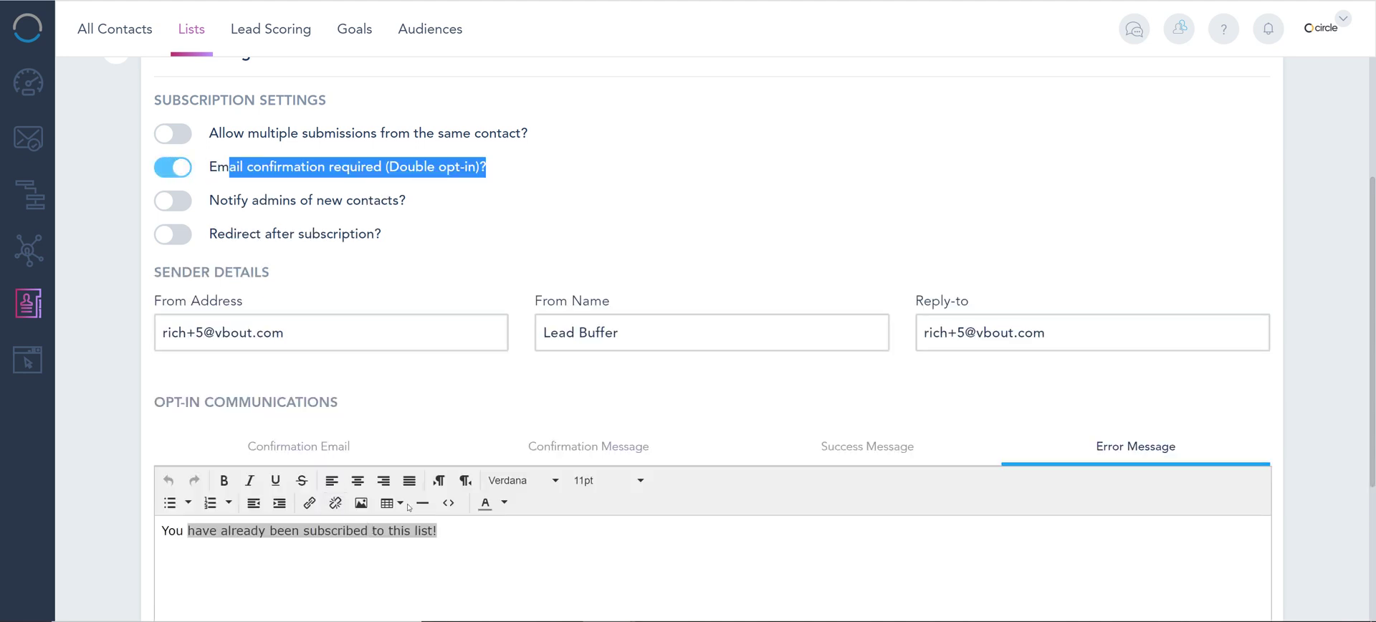
pyautogui.click(210, 167)
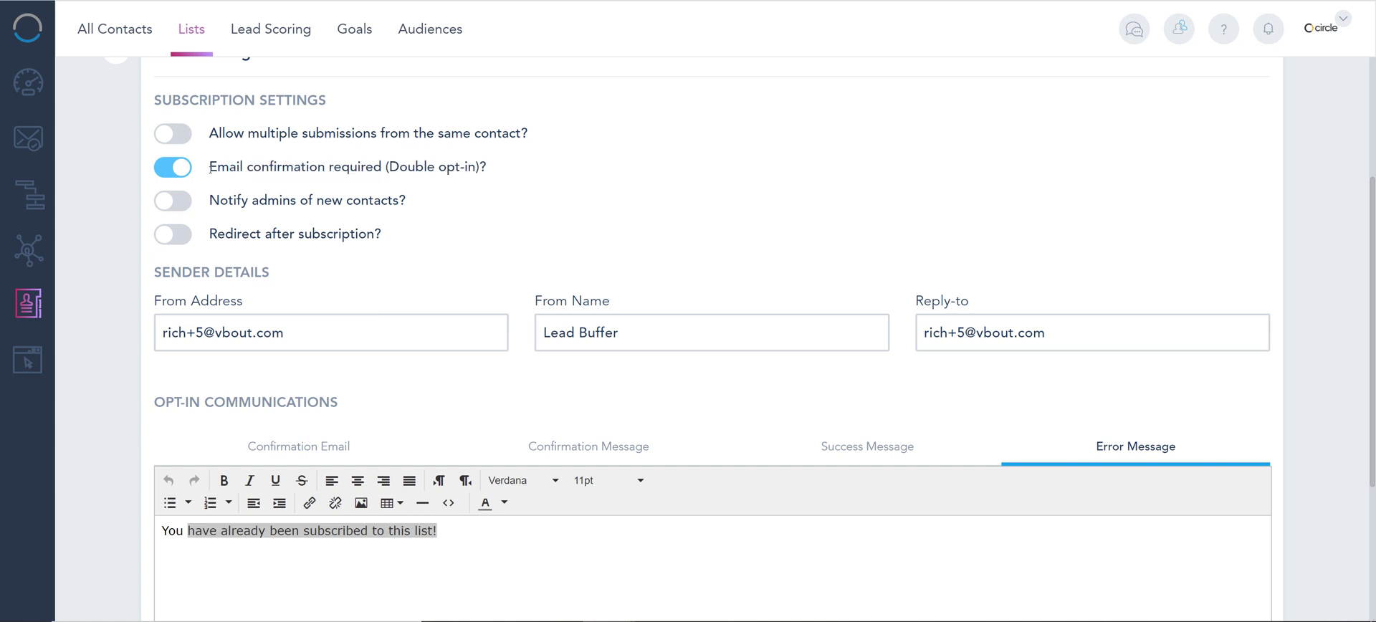
pyautogui.click(166, 166)
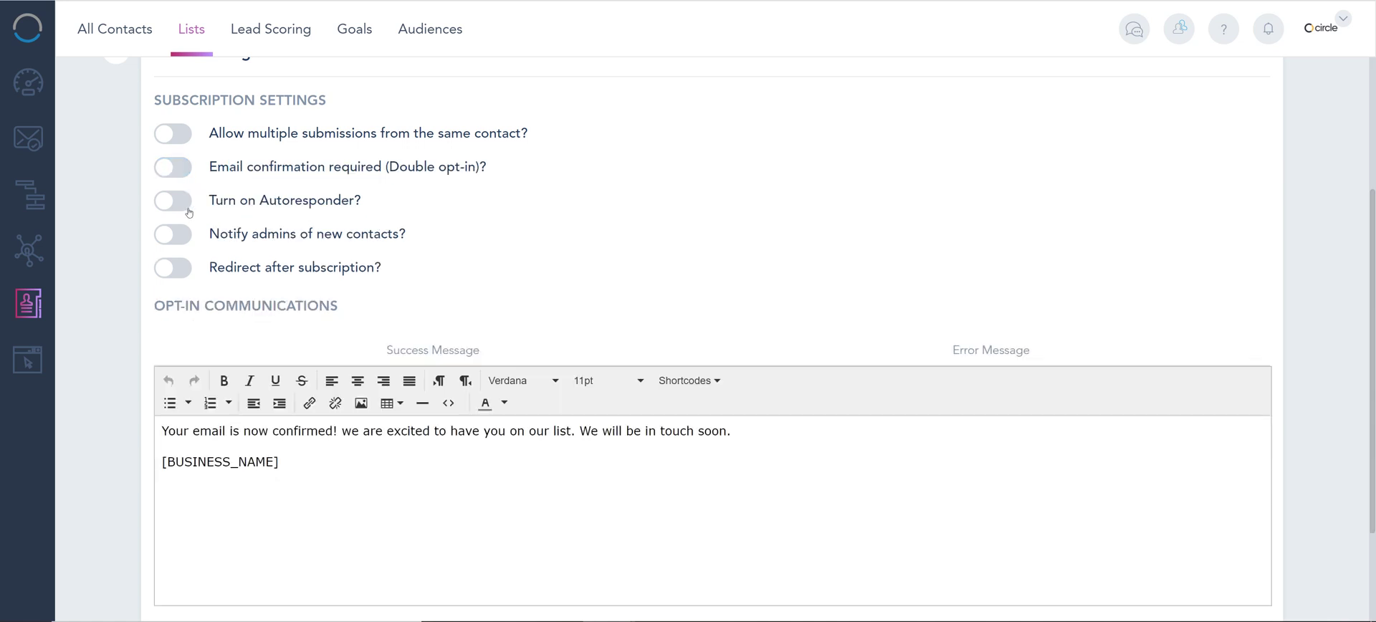
# Step: Turn on the autoresponder for the form and select the success message text under opt-in communications
pyautogui.click(172, 205)
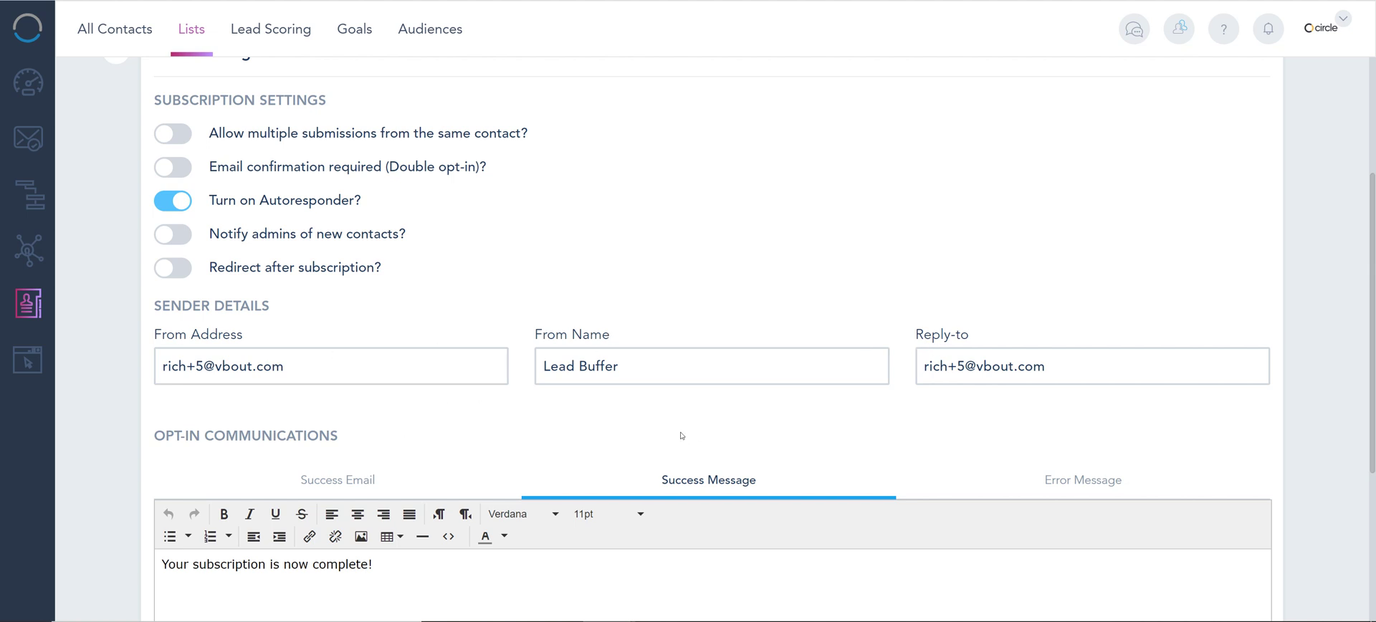
pyautogui.scroll(-2, 645, 430)
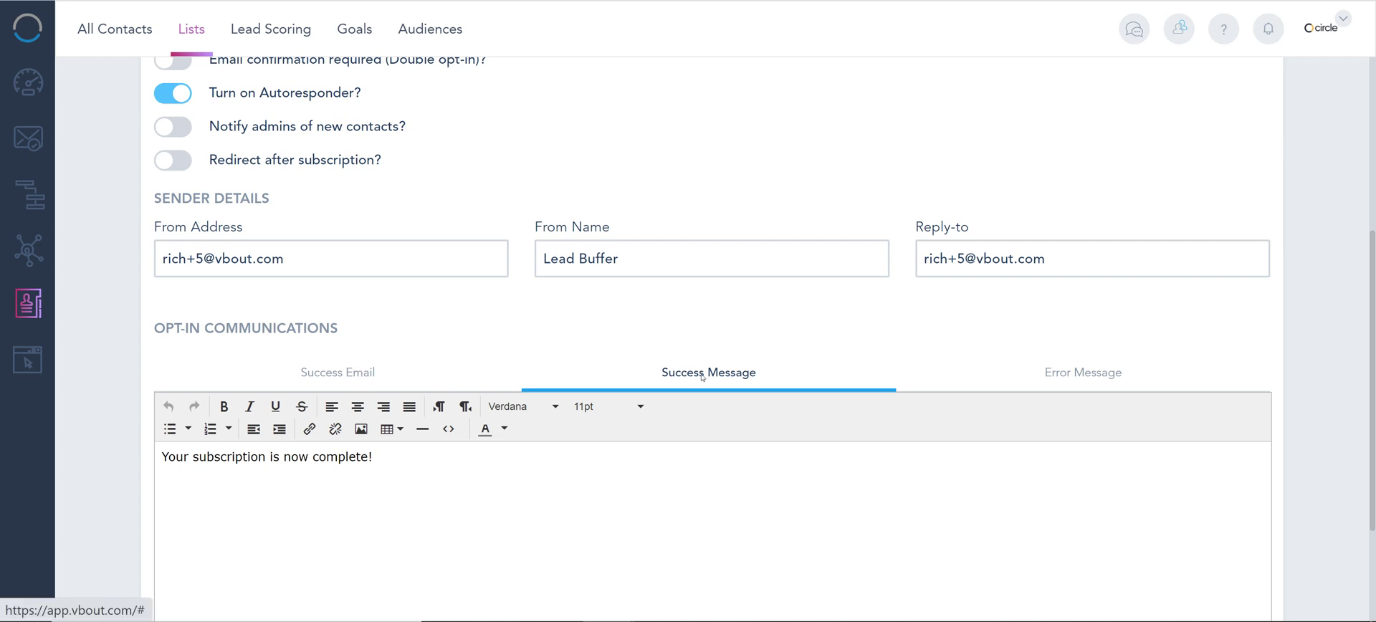
pyautogui.moveTo(379, 458); pyautogui.dragTo(159, 457)
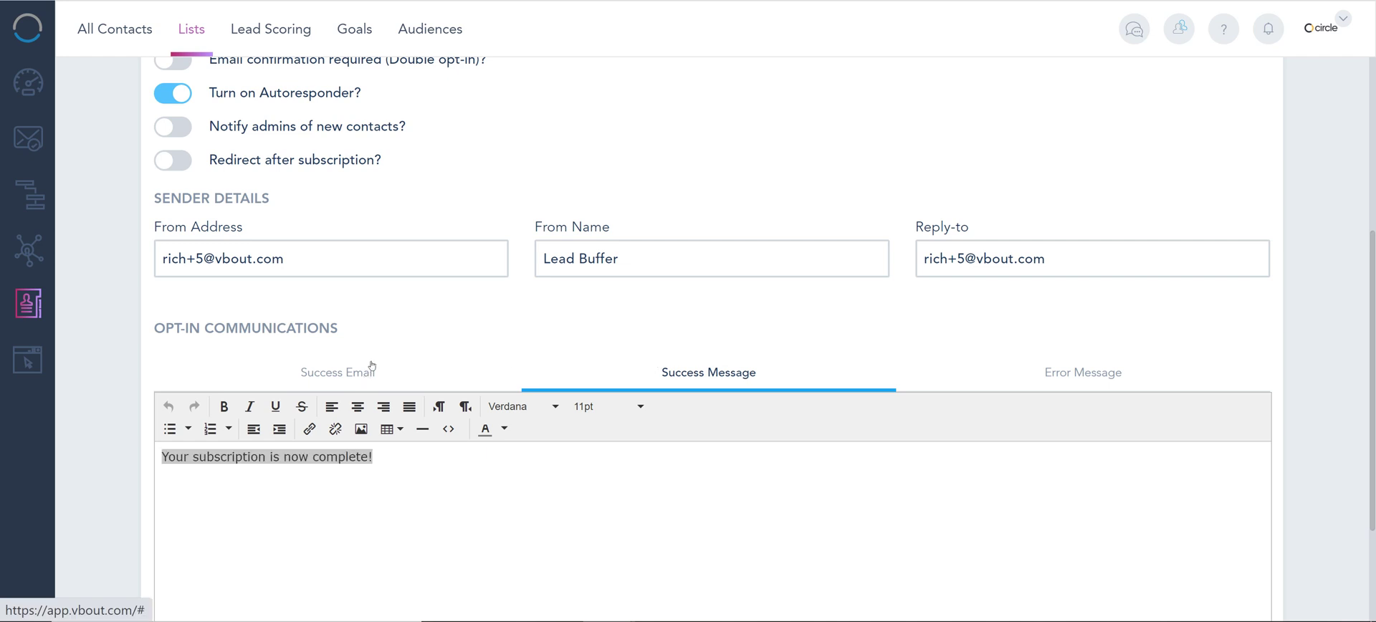
# Step: Review the success email's subject line and body under opt-in communications, and switch back to the success message
pyautogui.click(350, 374)
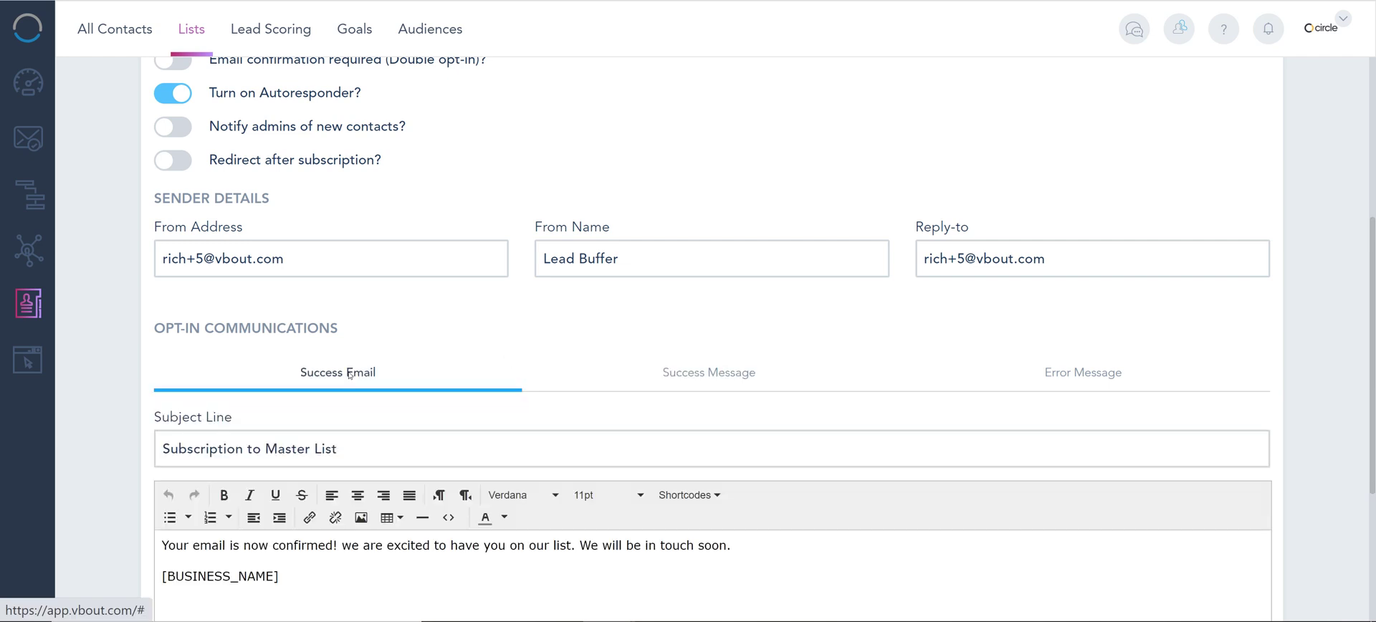
pyautogui.moveTo(359, 448); pyautogui.dragTo(138, 461)
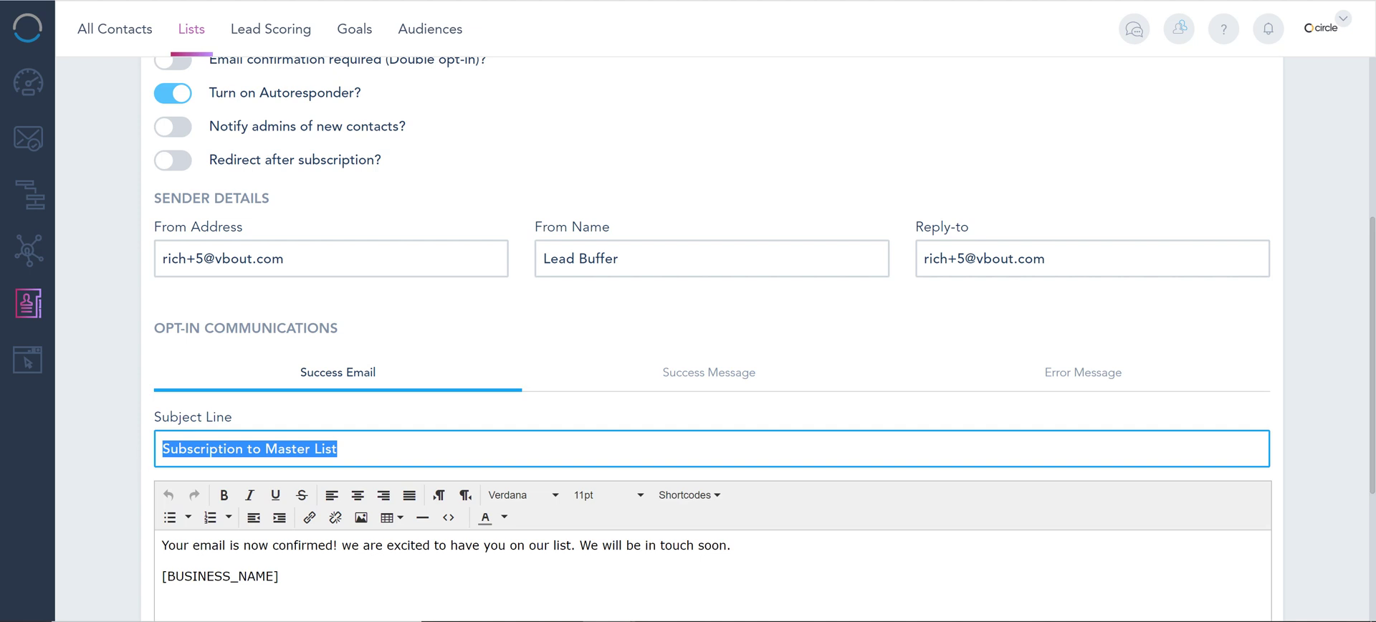
pyautogui.click(341, 450)
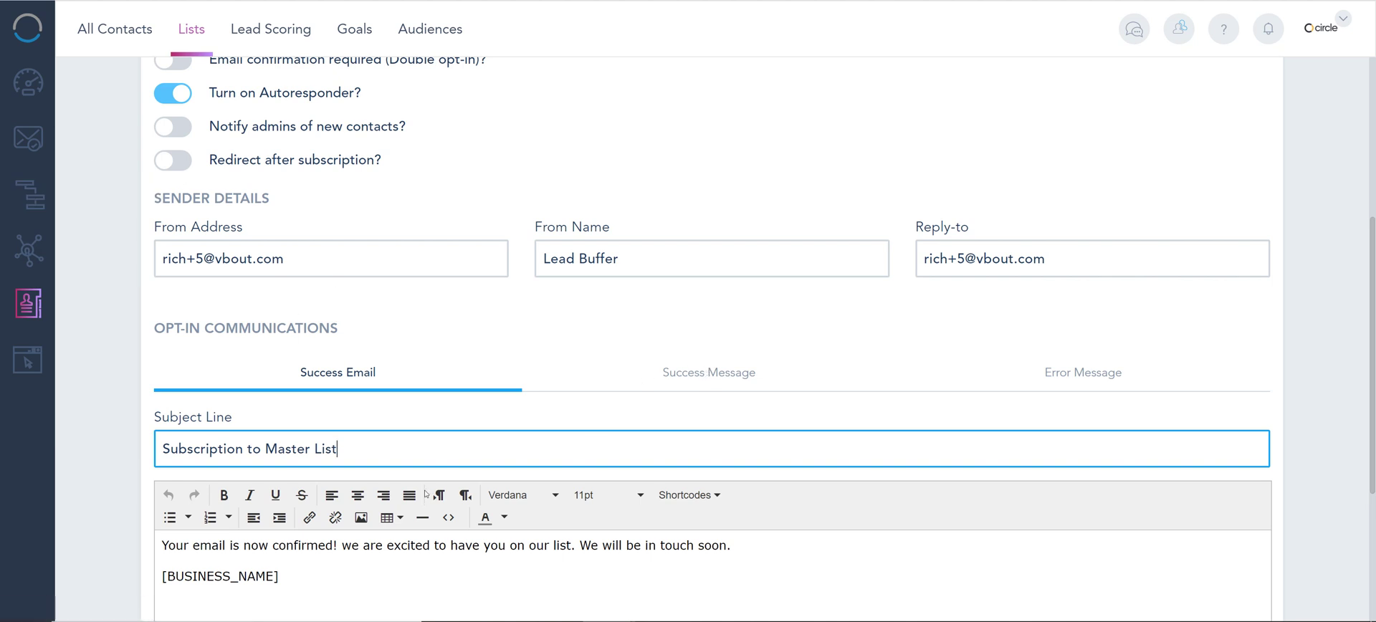
pyautogui.scroll(-2, 378, 462)
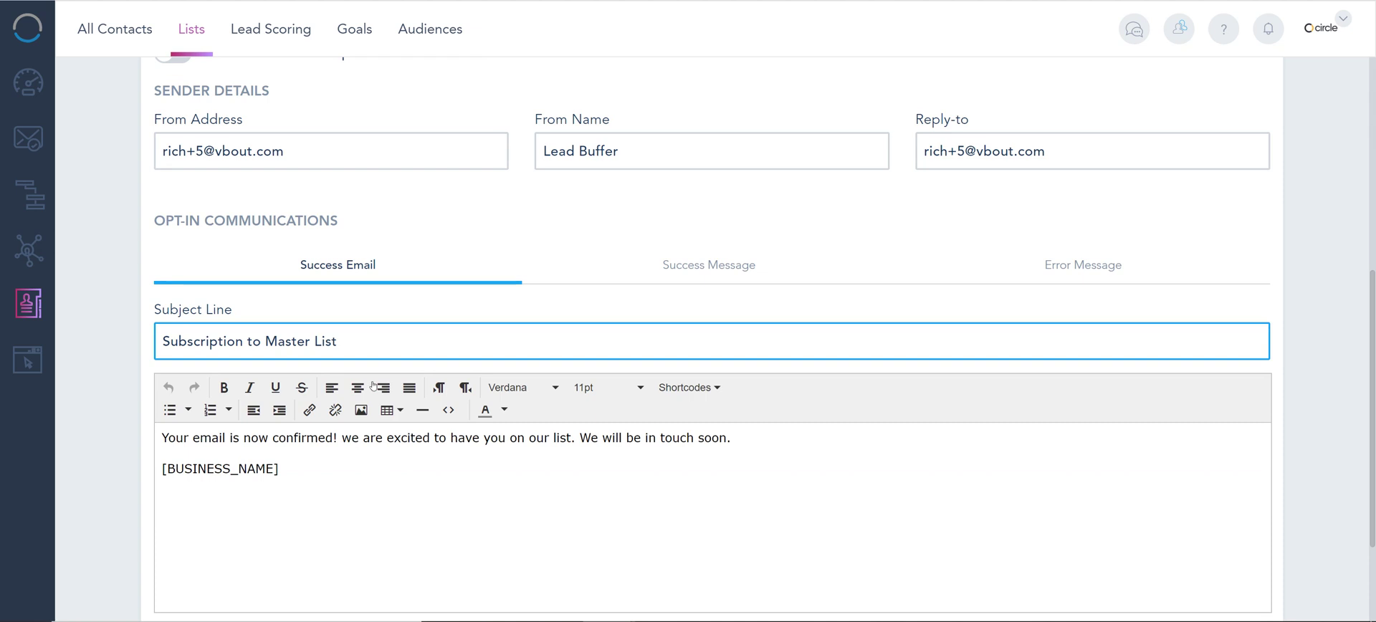
pyautogui.scroll(2, 507, 425)
pyautogui.click(681, 372)
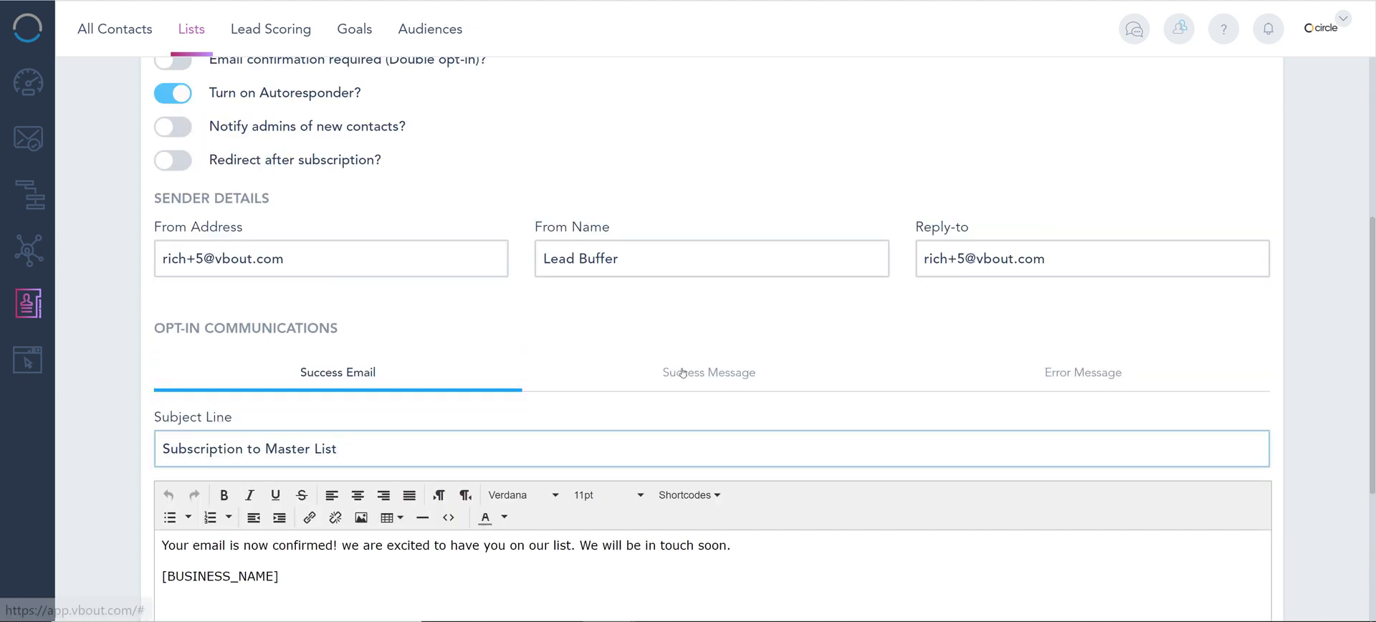
# Step: Turn off the autoresponder and turn on notifying admins of new contacts
pyautogui.click(199, 96)
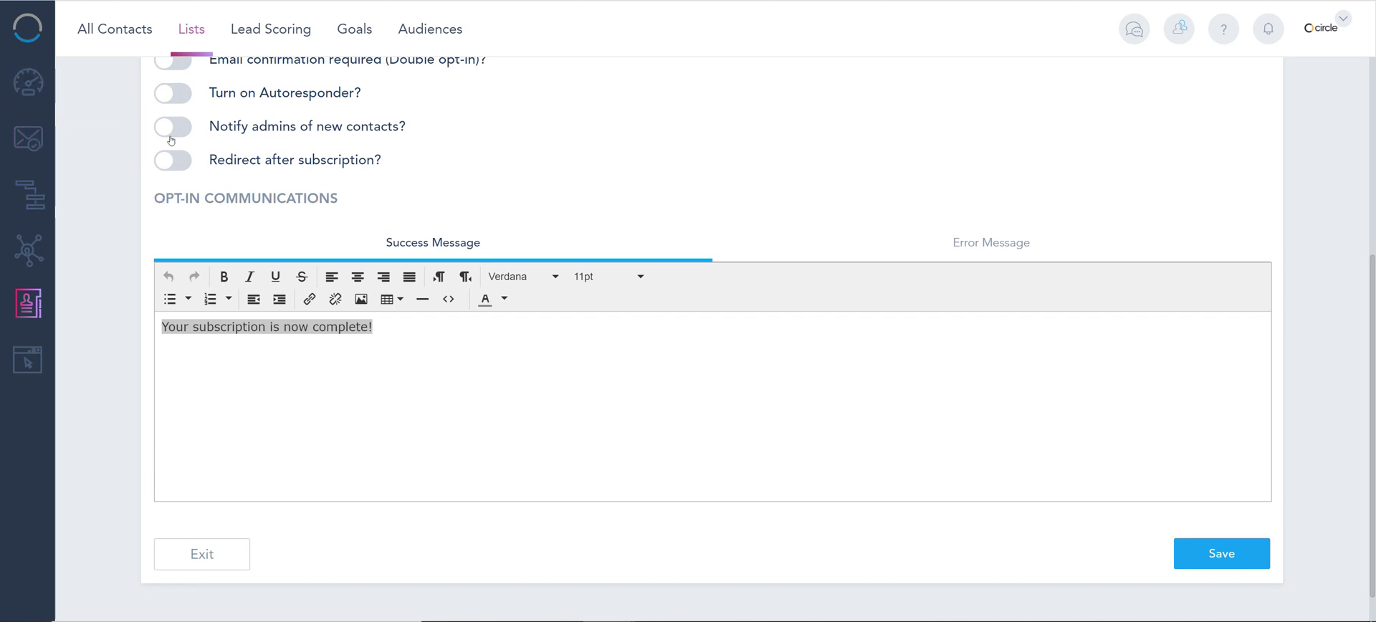
pyautogui.moveTo(209, 126); pyautogui.dragTo(442, 143)
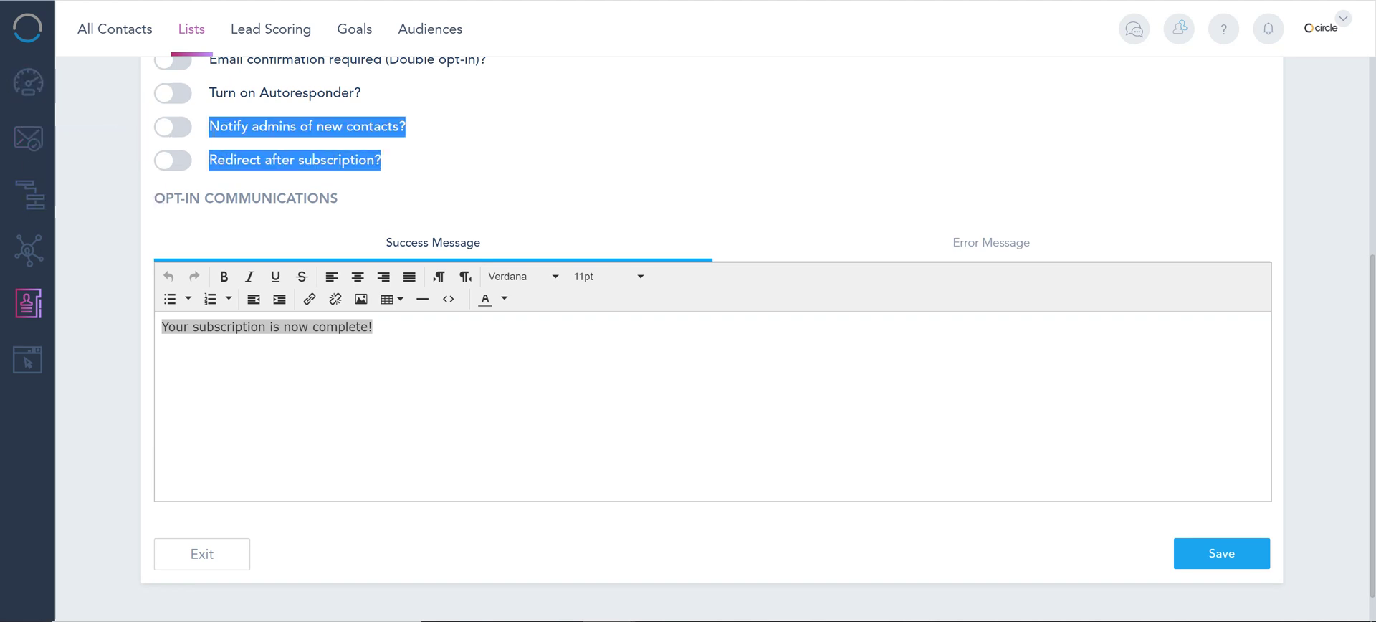
pyautogui.click(175, 126)
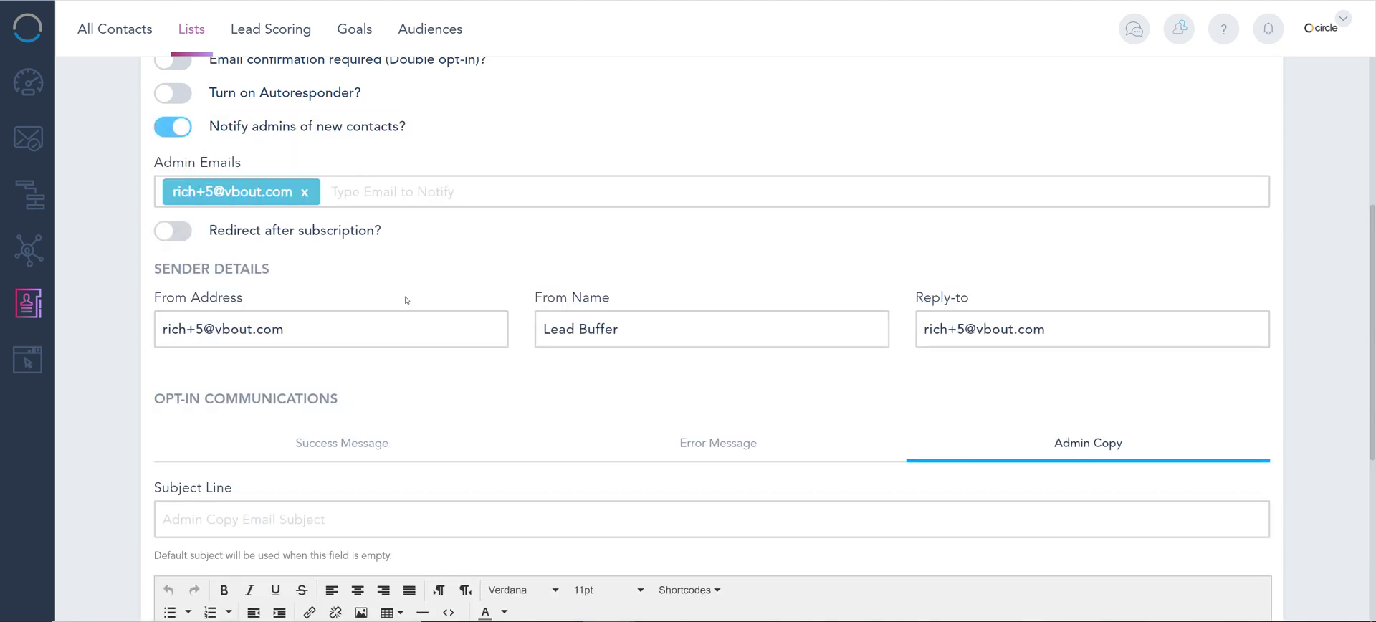
# Step: Set the admin copy email's subject line to "Checkout this lead" and add a new line after its message text
pyautogui.scroll(-2, 395, 316)
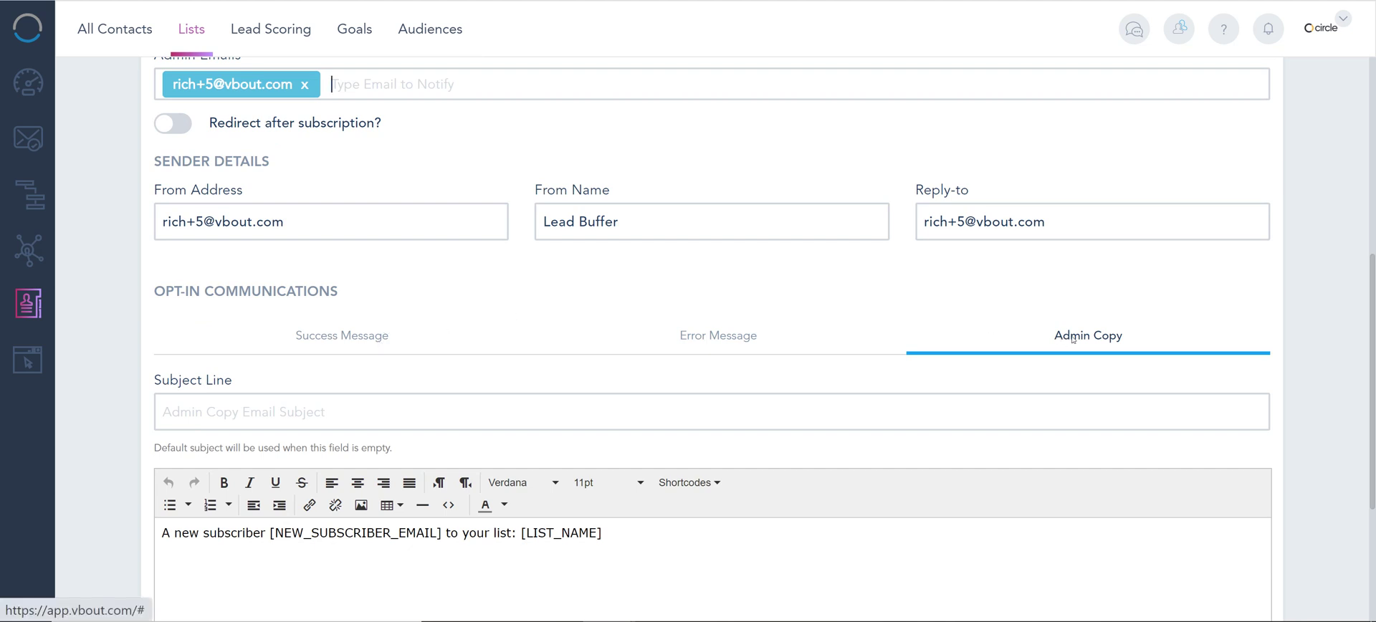
pyautogui.click(431, 400)
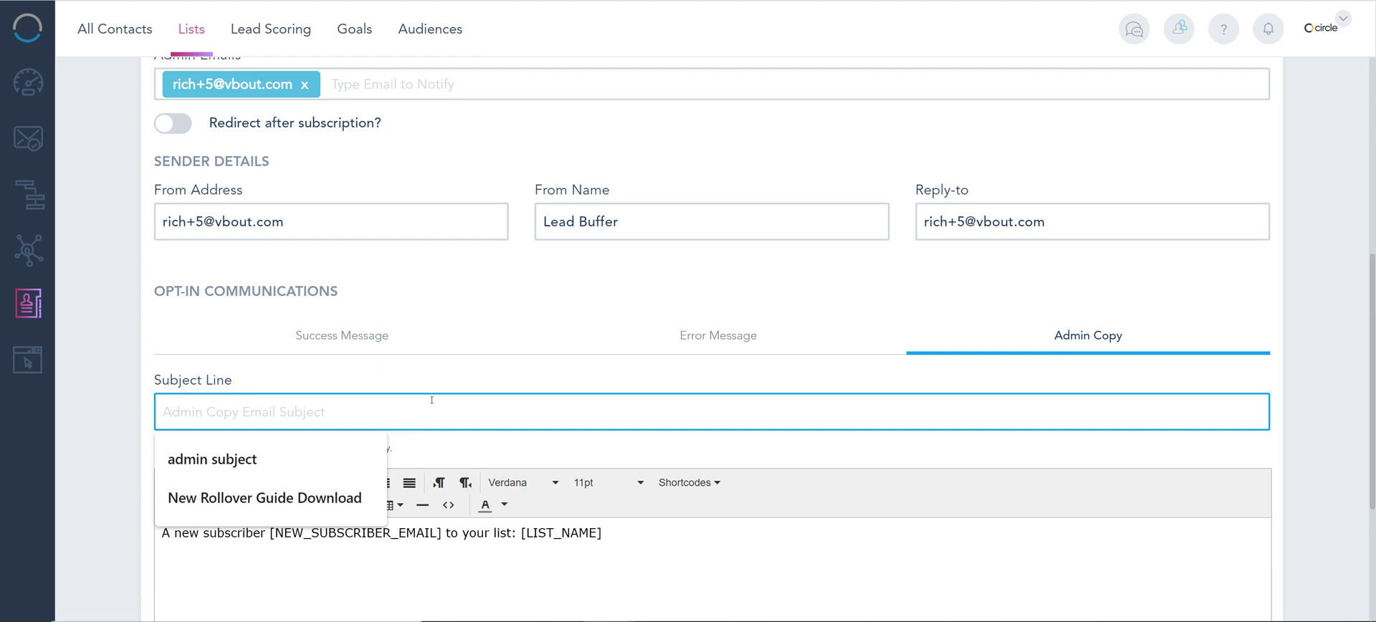
pyautogui.write('Checkout thi')
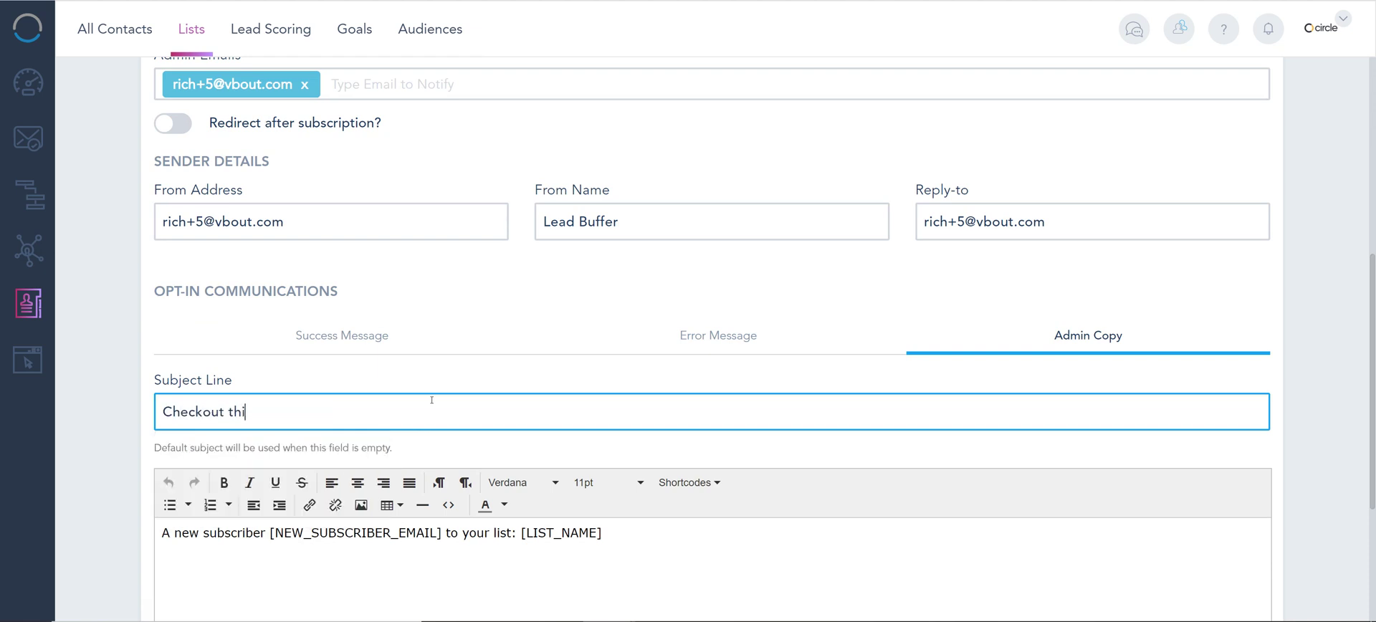
pyautogui.write('s lead')
pyautogui.scroll(-3, 430, 399)
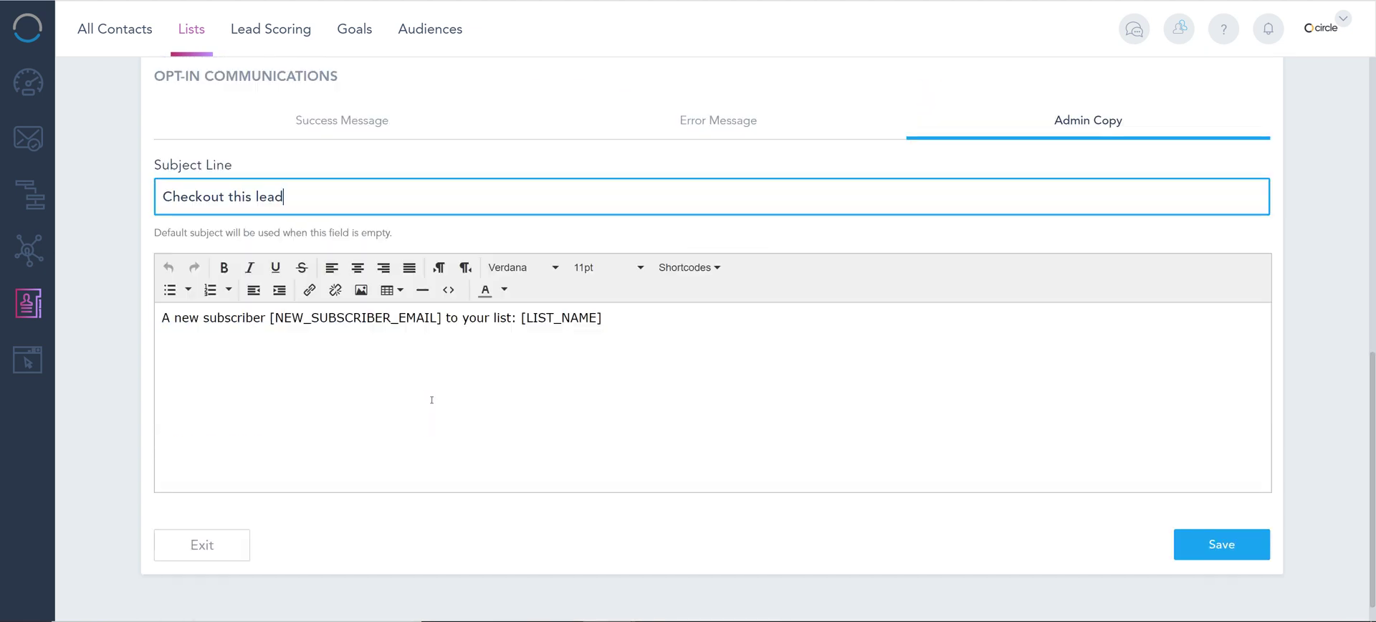
pyautogui.click(336, 317)
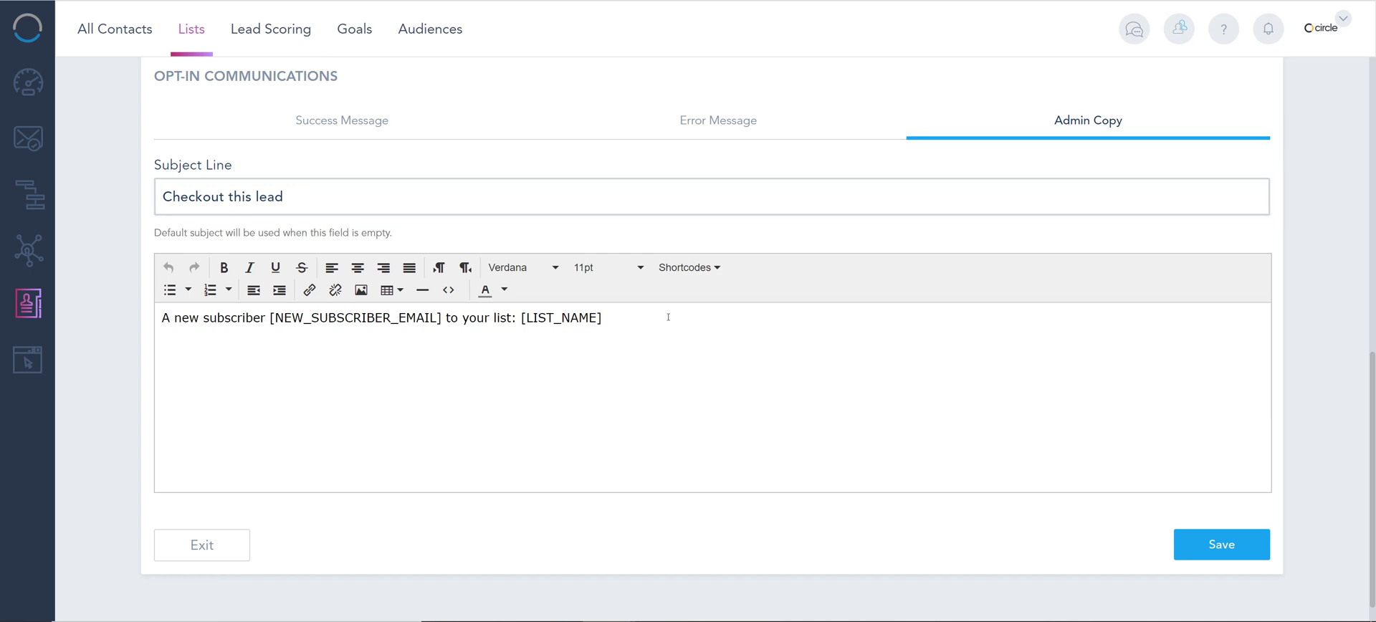
pyautogui.click(669, 317)
pyautogui.press('Return')
# Step: Turn on redirecting after subscription, leaving the redirect URL empty
pyautogui.scroll(5, 443, 497)
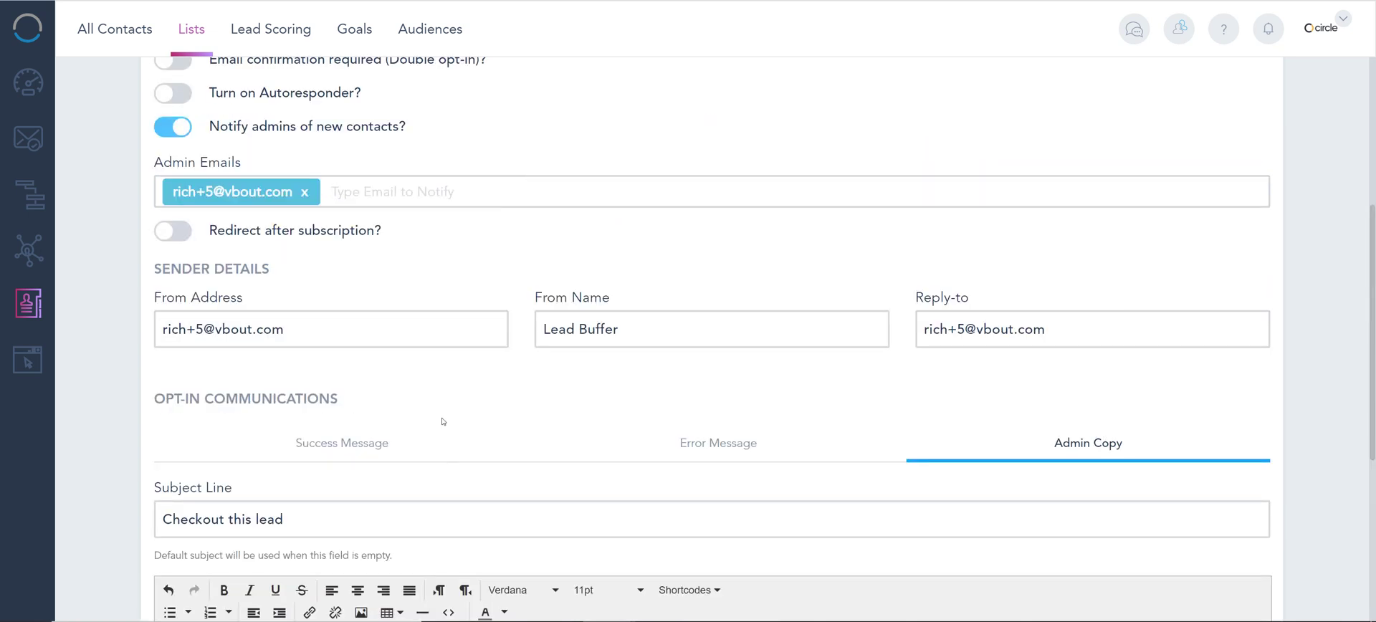
pyautogui.click(185, 233)
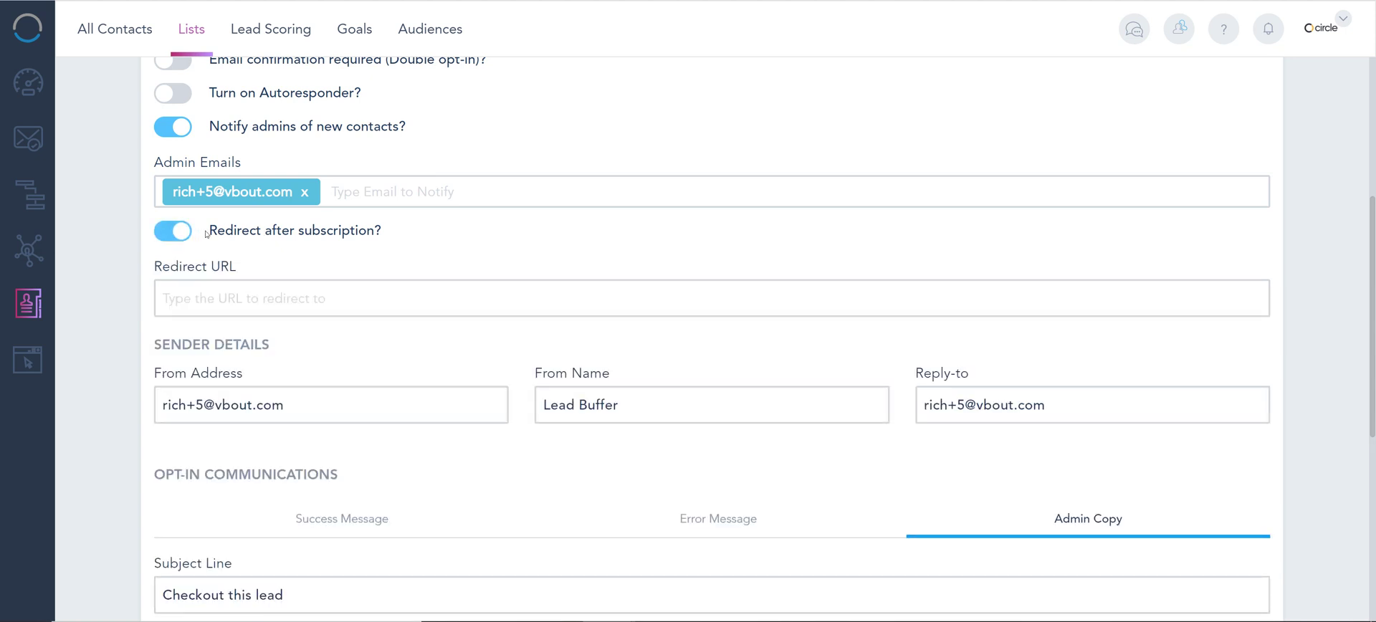
pyautogui.moveTo(205, 234); pyautogui.dragTo(424, 258)
pyautogui.click(210, 294)
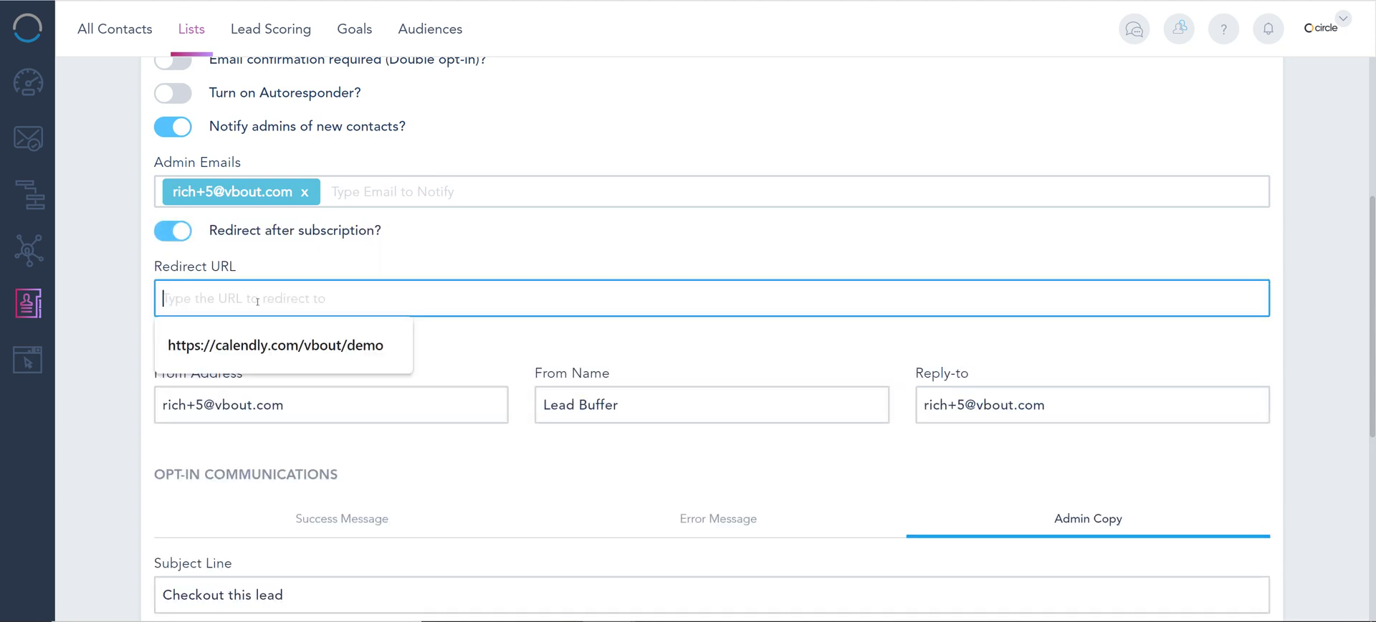
pyautogui.click(322, 266)
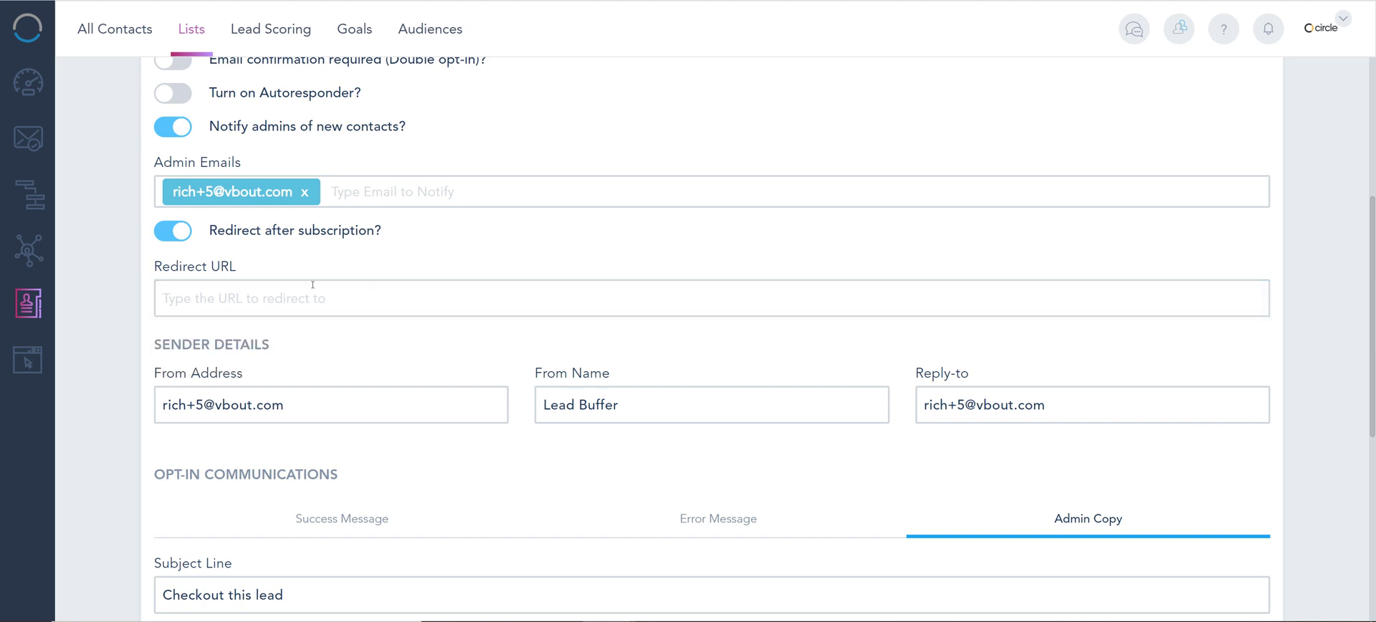
# Step: Return to the lists overview and view the Welcome offer landing page that uses the Welcome offer 1 list
pyautogui.scroll(5, 312, 284)
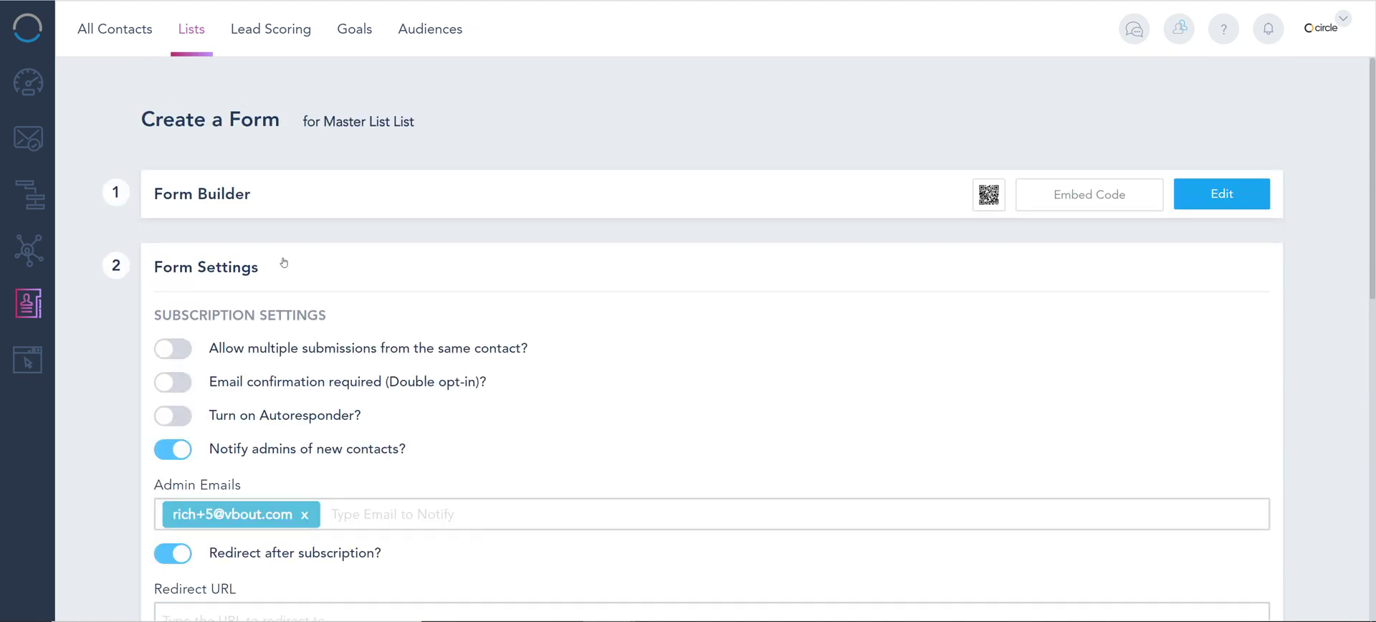
pyautogui.click(182, 38)
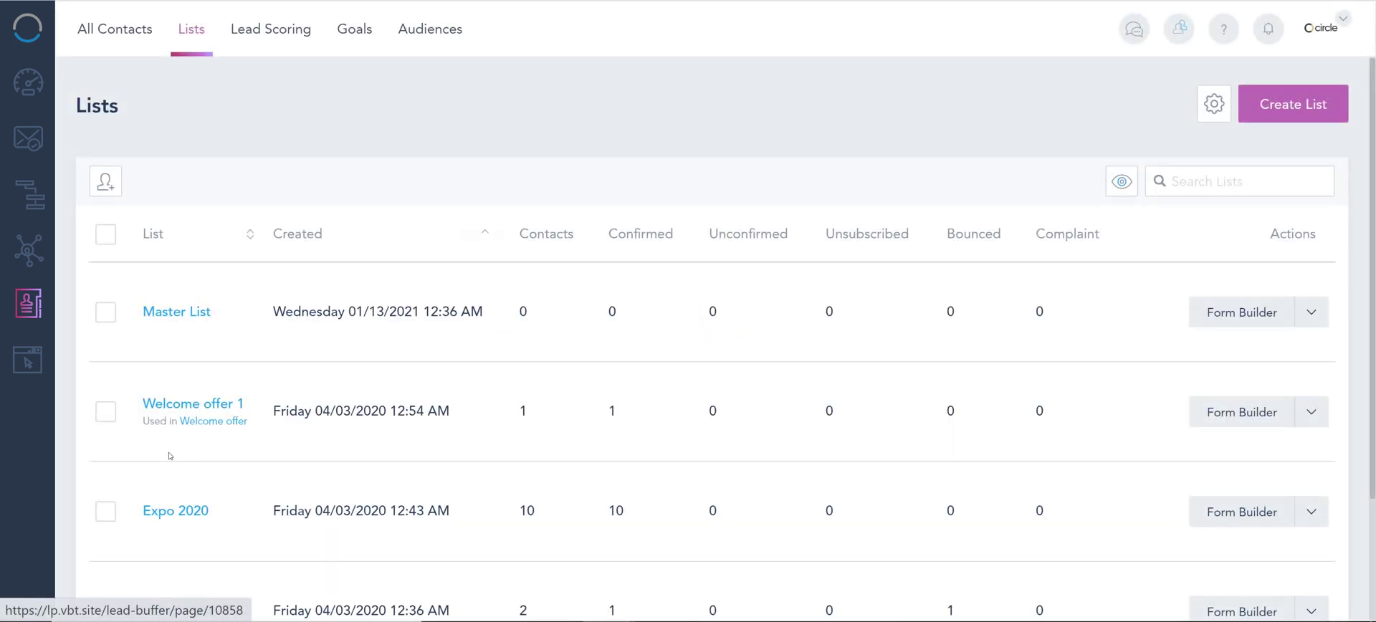
pyautogui.moveTo(143, 431); pyautogui.dragTo(246, 441)
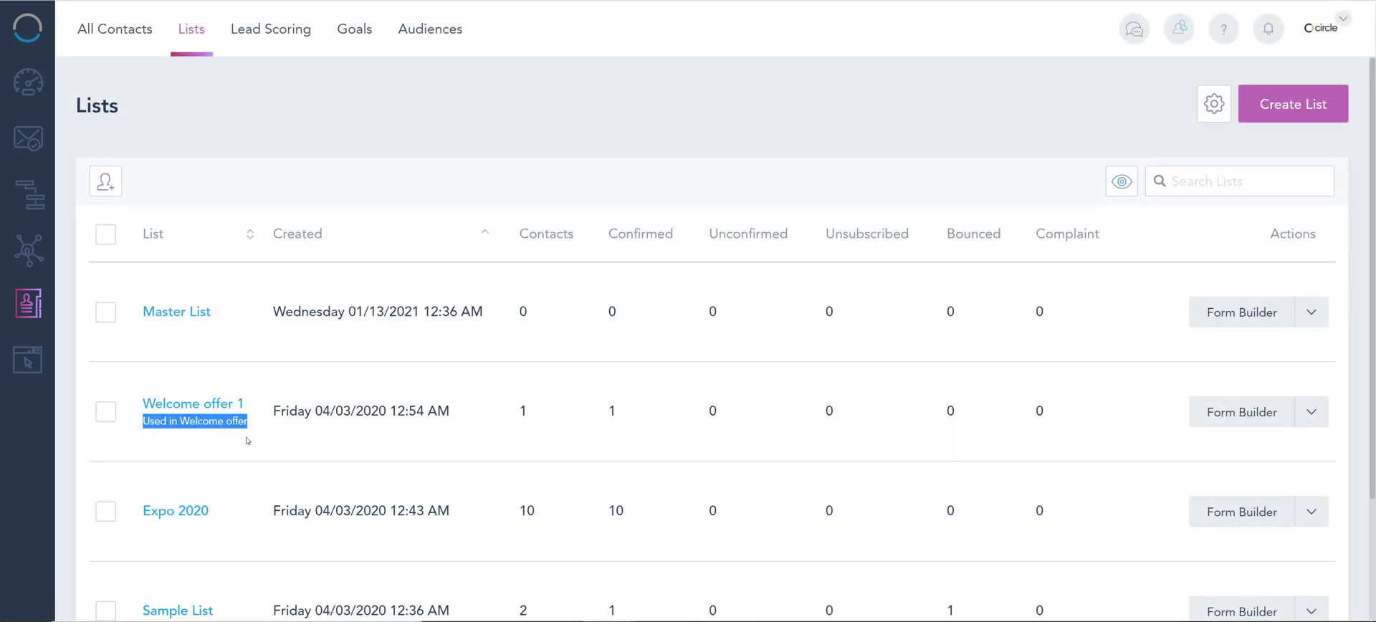
pyautogui.click(179, 426)
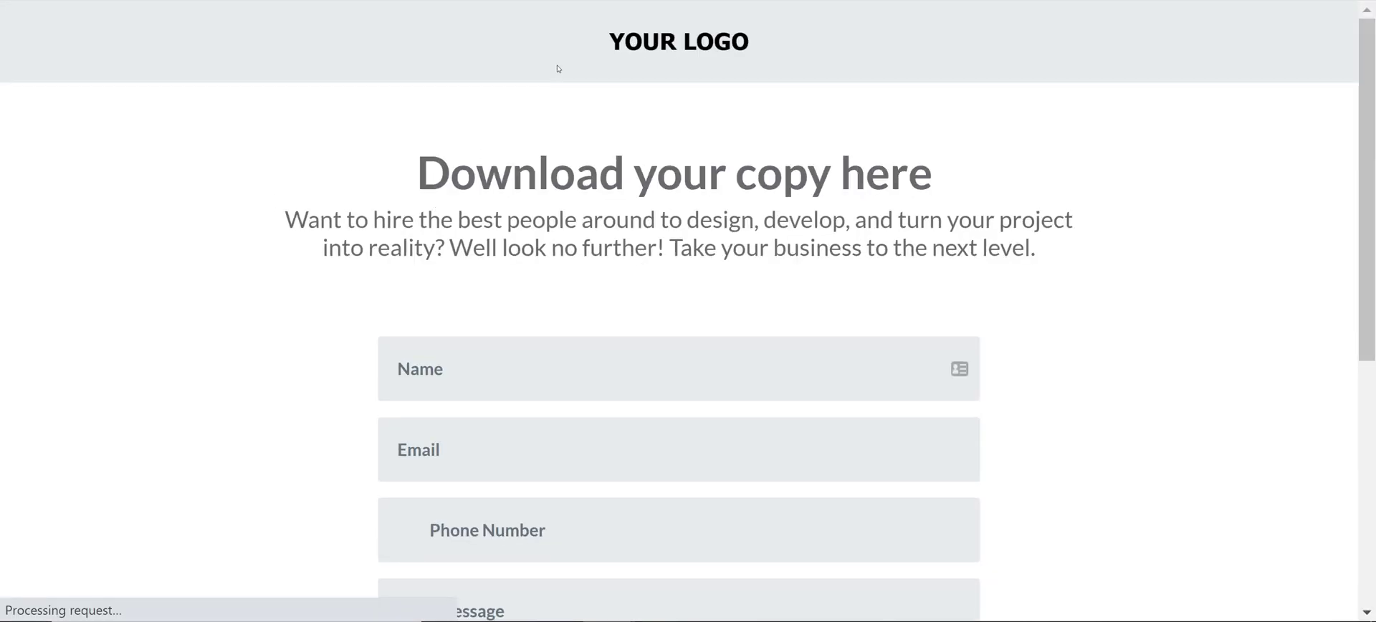
pyautogui.moveTo(417, 173); pyautogui.dragTo(1030, 248)
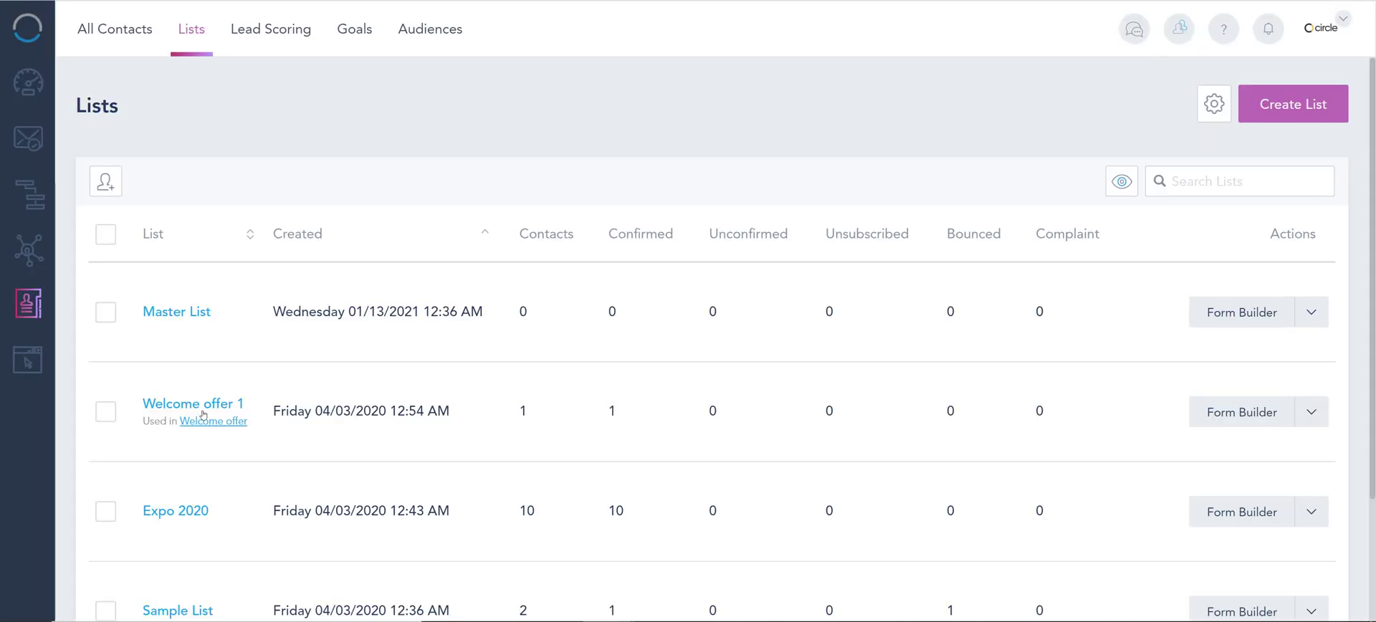
# Step: Back in the lists overview, highlight the names of the Master List and Expo 2020 lists
pyautogui.moveTo(229, 316); pyautogui.dragTo(142, 312)
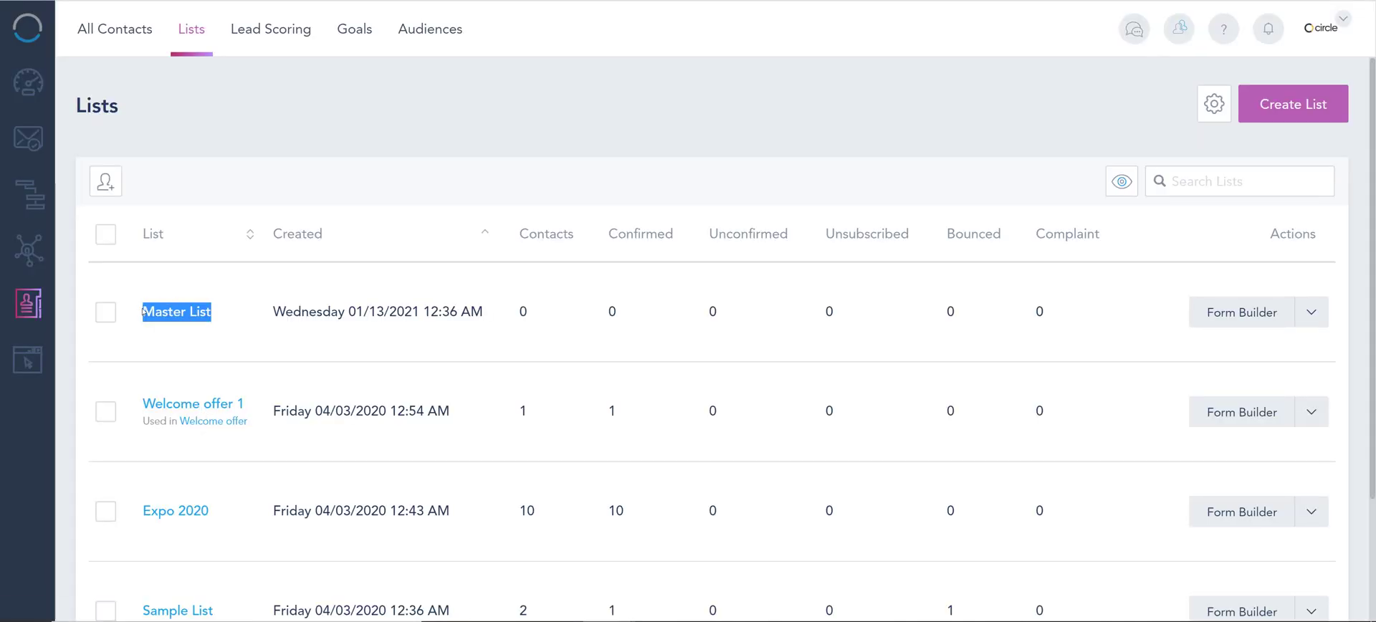
pyautogui.moveTo(226, 504); pyautogui.dragTo(140, 510)
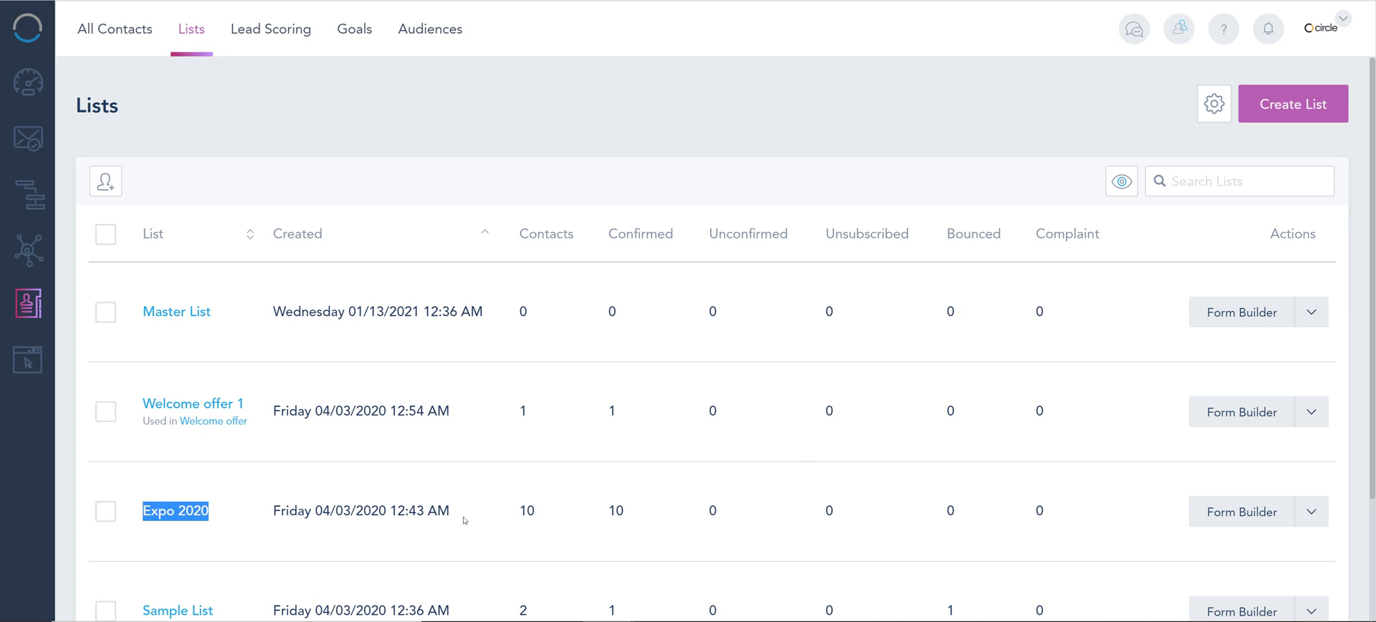
# Step: Open the embed code for the Welcome offer 1 list and view its Basic HTML version
pyautogui.scroll(-2, 430, 479)
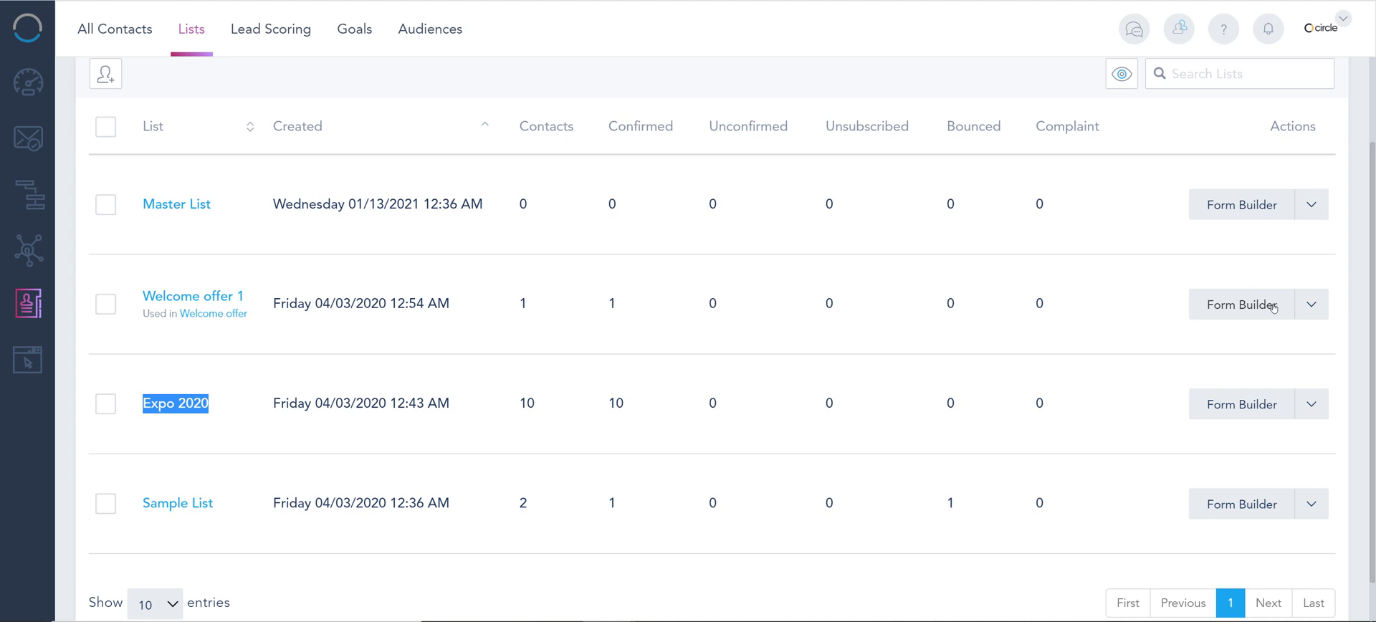
pyautogui.click(1312, 304)
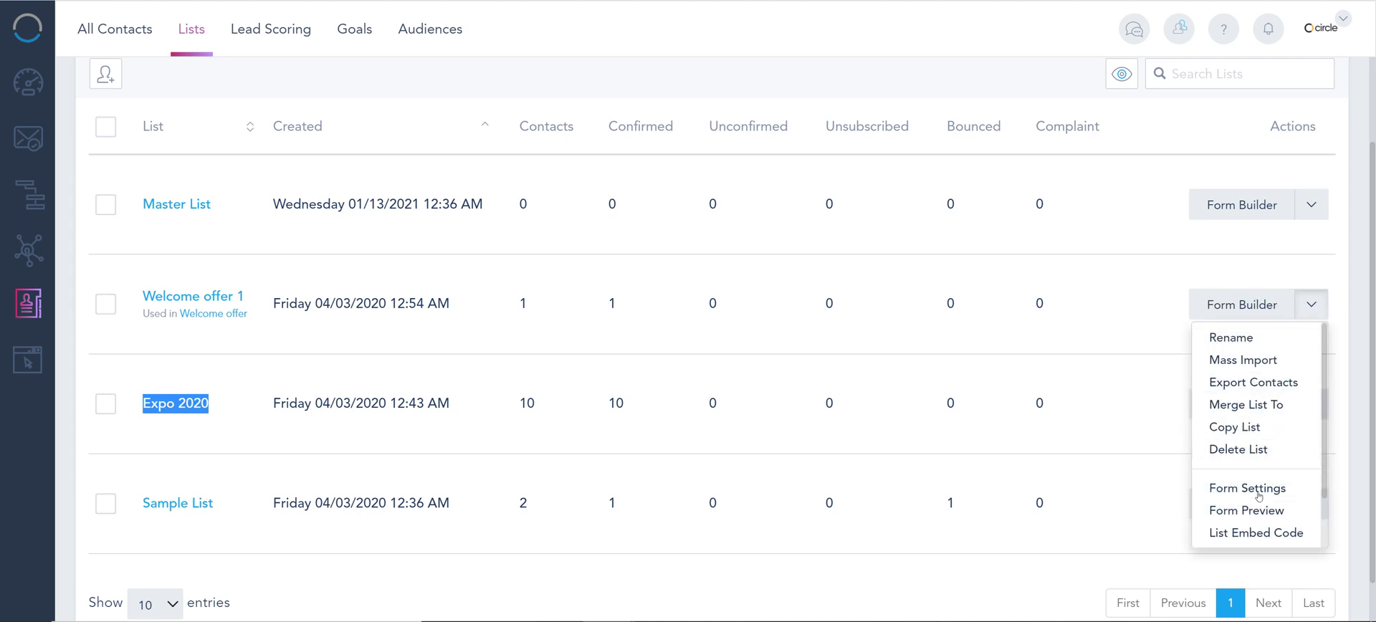
pyautogui.click(1259, 533)
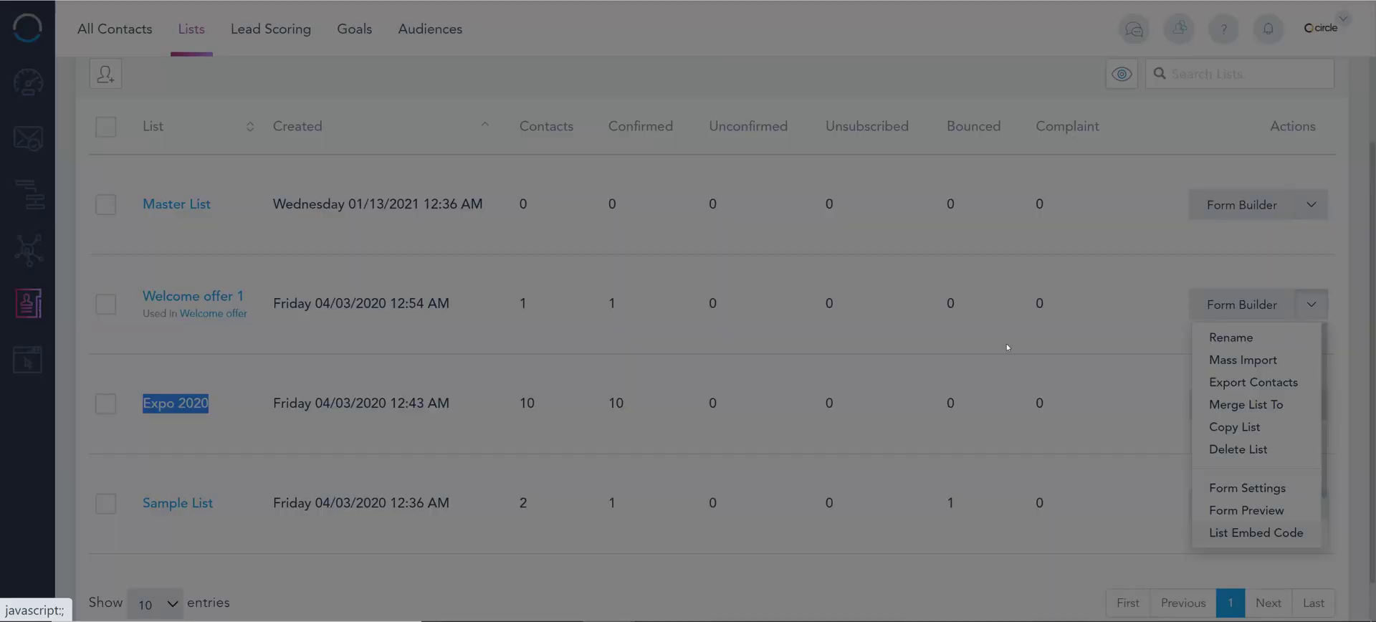
pyautogui.click(656, 114)
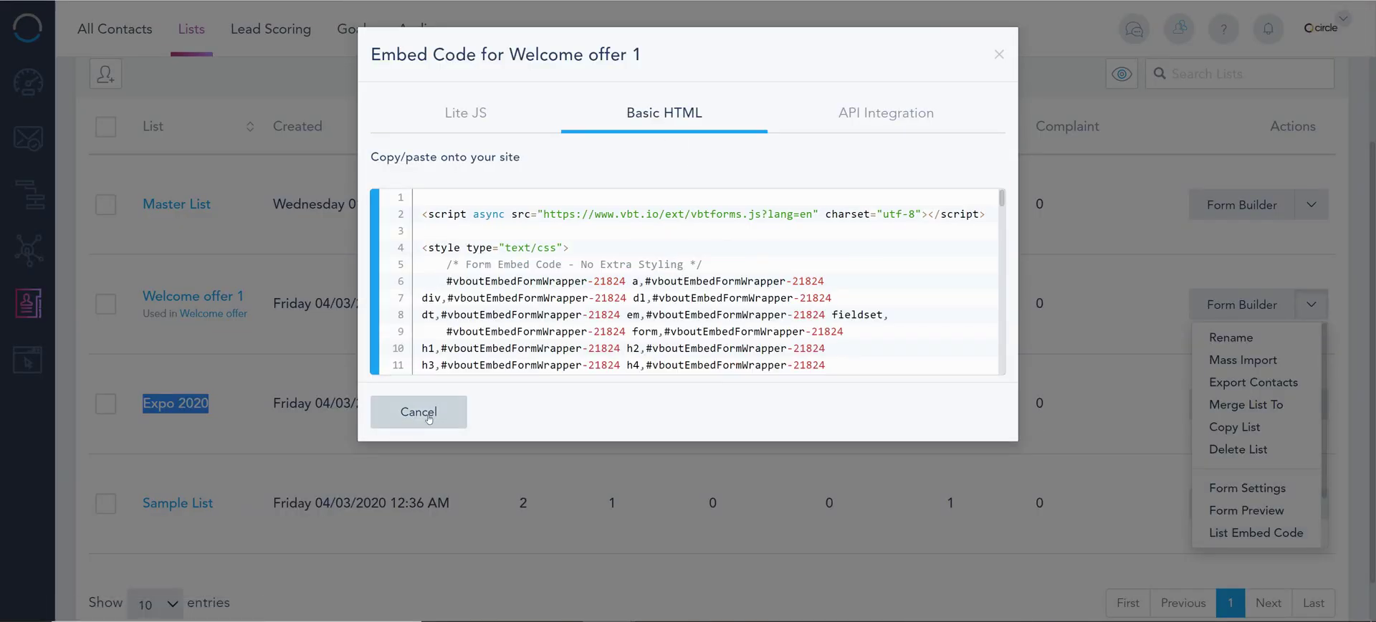